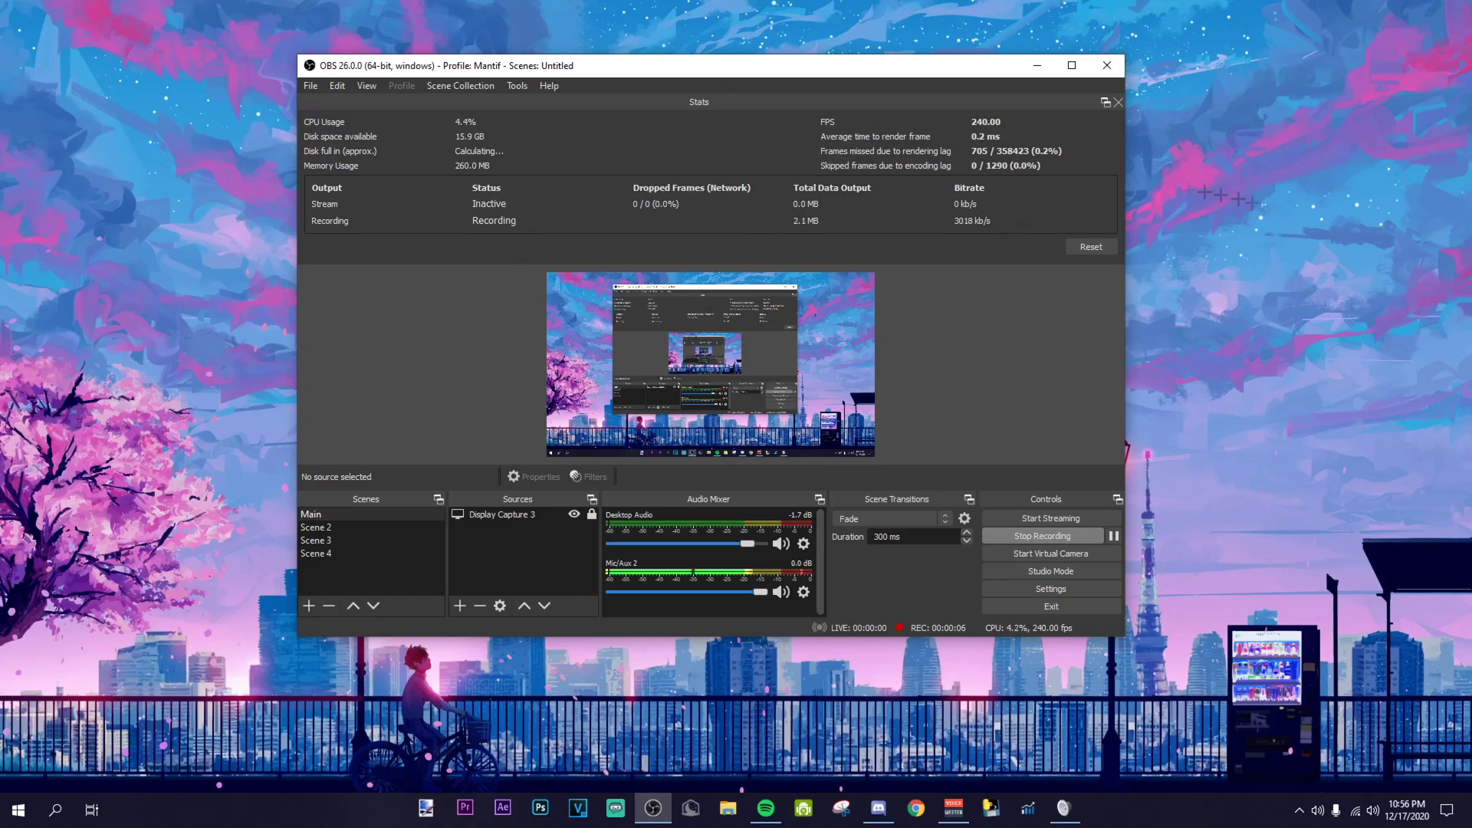
Step: Reposition the OBS window and check the panel options menu without changing anything
{"action": "mouse_move", "coordinate": [805, 62]}
{"action": "left_mouse_down"}
{"action": "mouse_move", "coordinate": [1137, 62]}
{"action": "mouse_move", "coordinate": [810, 53]}
{"action": "mouse_move", "coordinate": [832, 70]}
{"action": "left_mouse_up"}
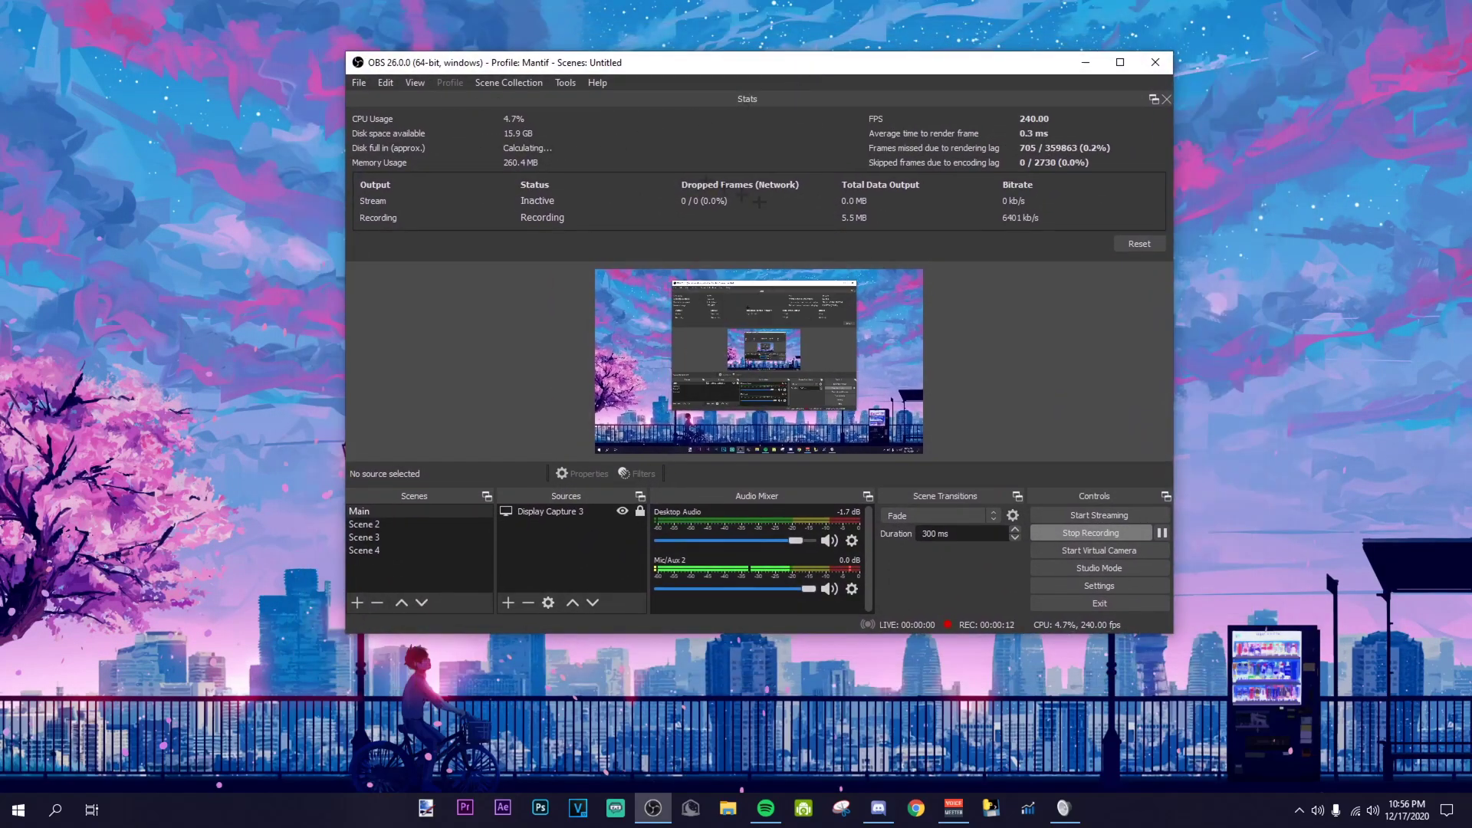
{"action": "left_click_drag", "start_coordinate": [750, 99], "coordinate": [406, 85]}
{"action": "left_click", "coordinate": [415, 83]}
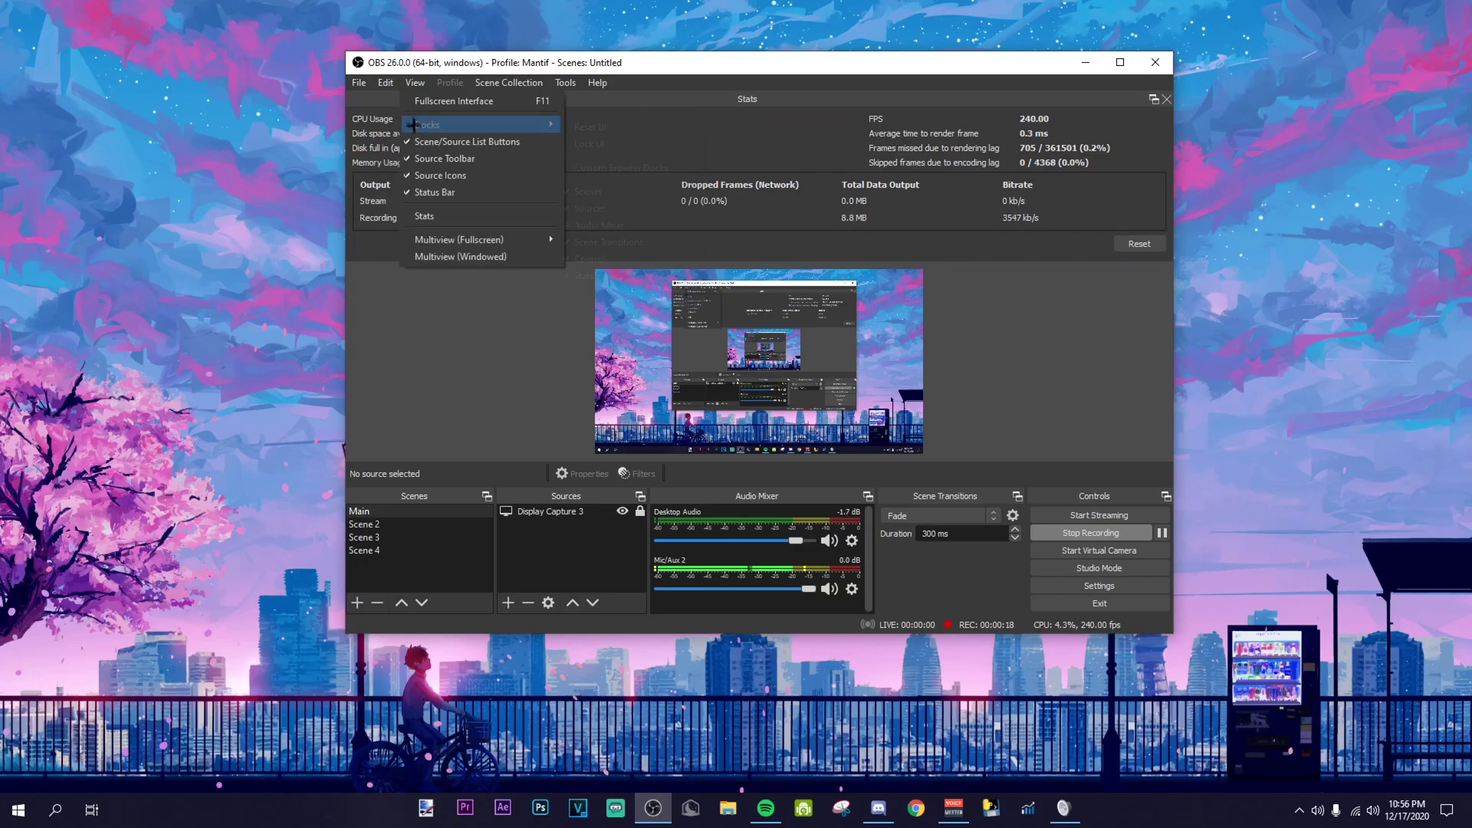
{"action": "mouse_move", "coordinate": [490, 124]}
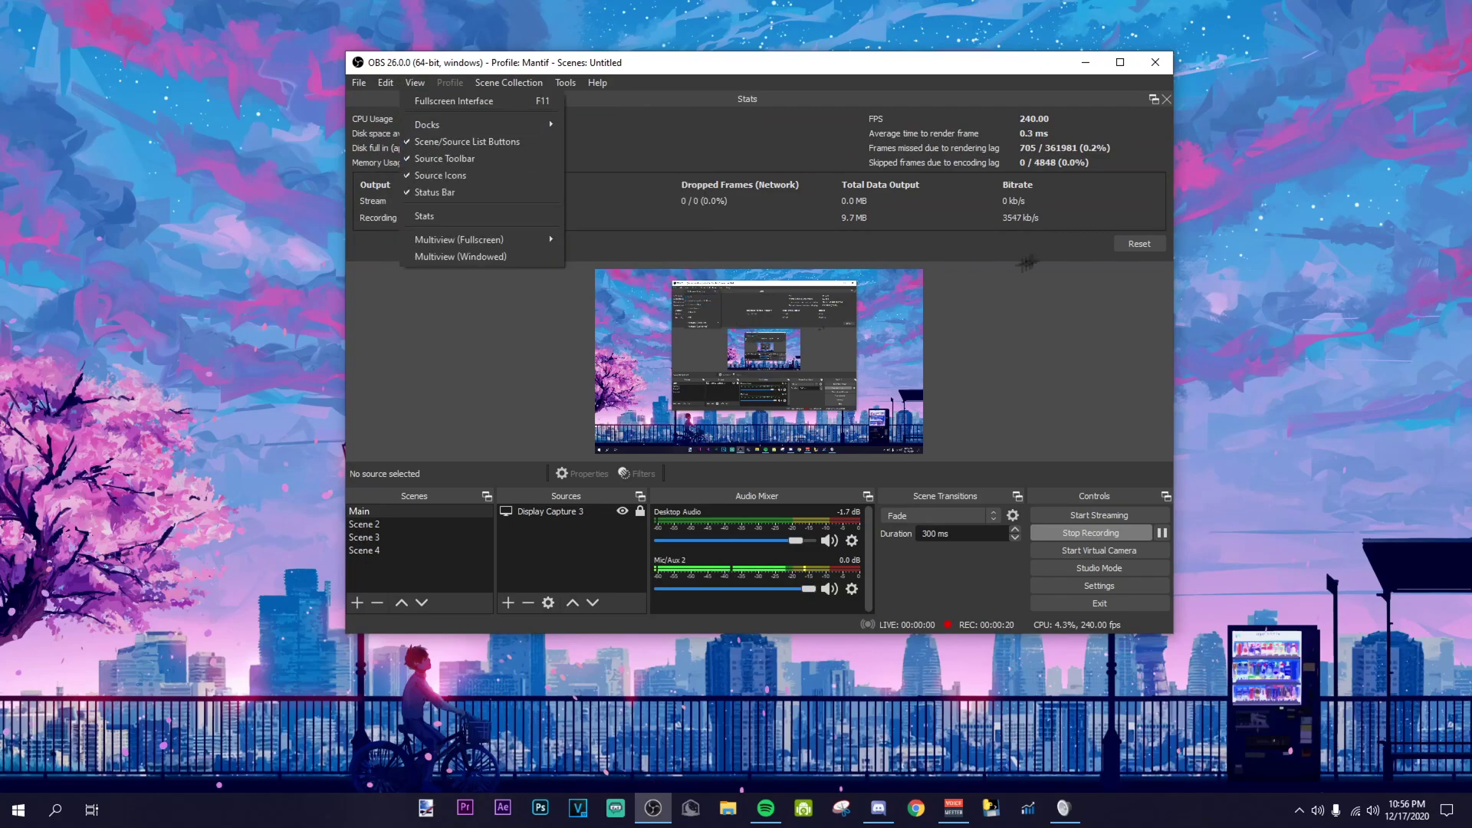
{"action": "left_click", "coordinate": [285, 145]}
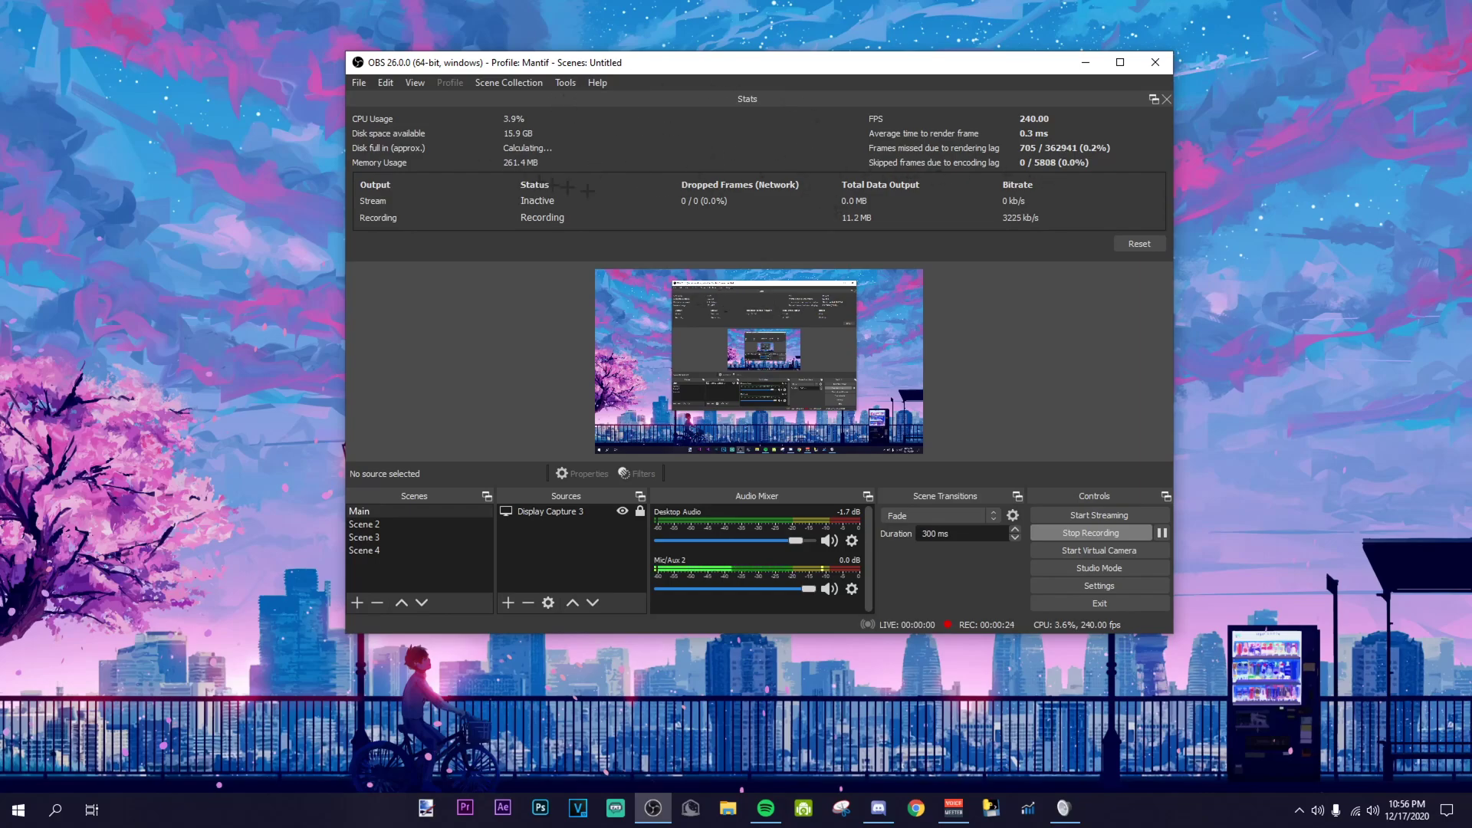
Step: Open OBS Settings at the Output page's Recording tab and position the window
{"action": "left_click", "coordinate": [1130, 587]}
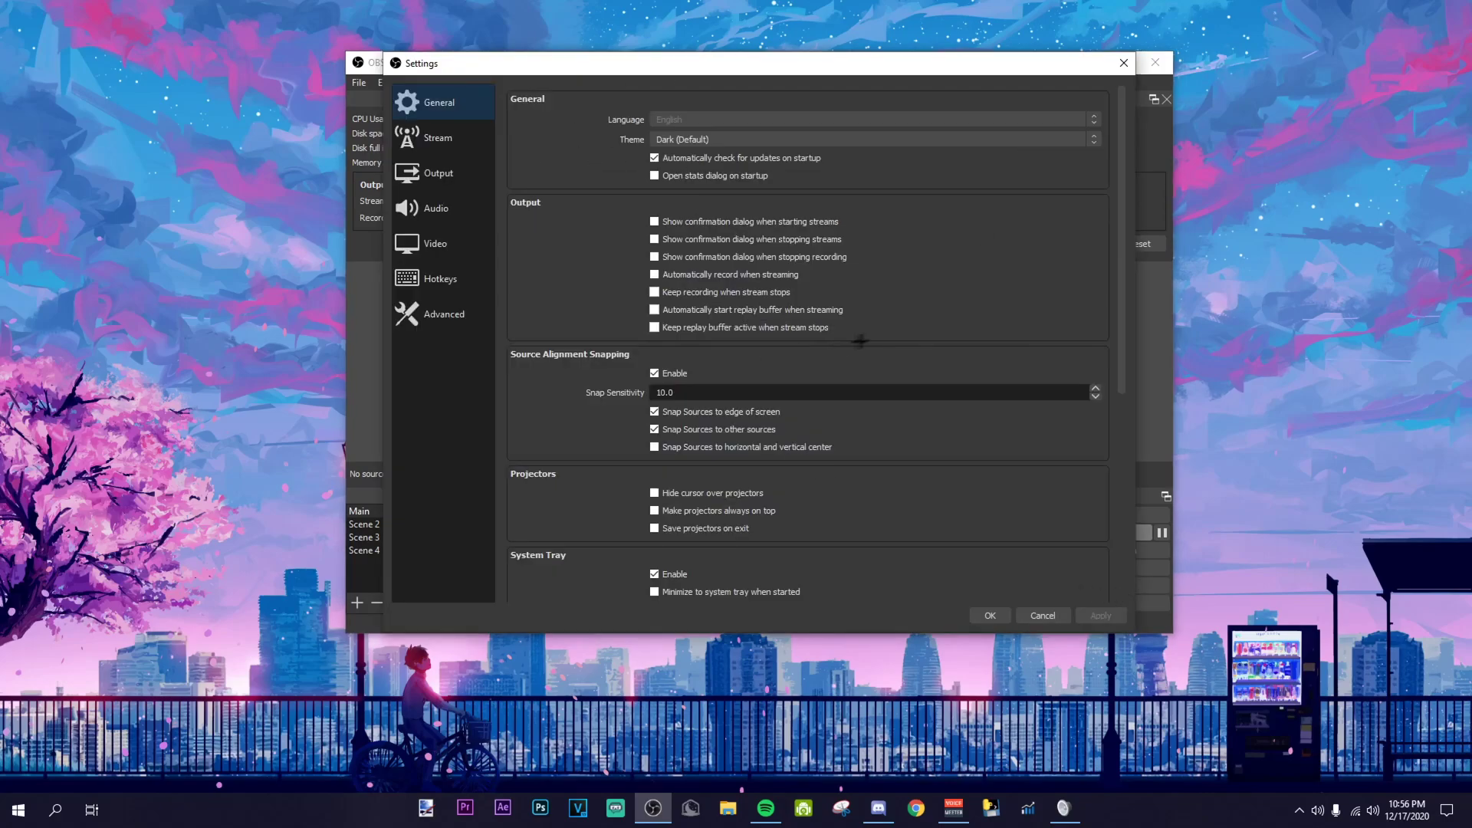
{"action": "left_click", "coordinate": [451, 176]}
{"action": "left_click", "coordinate": [569, 124]}
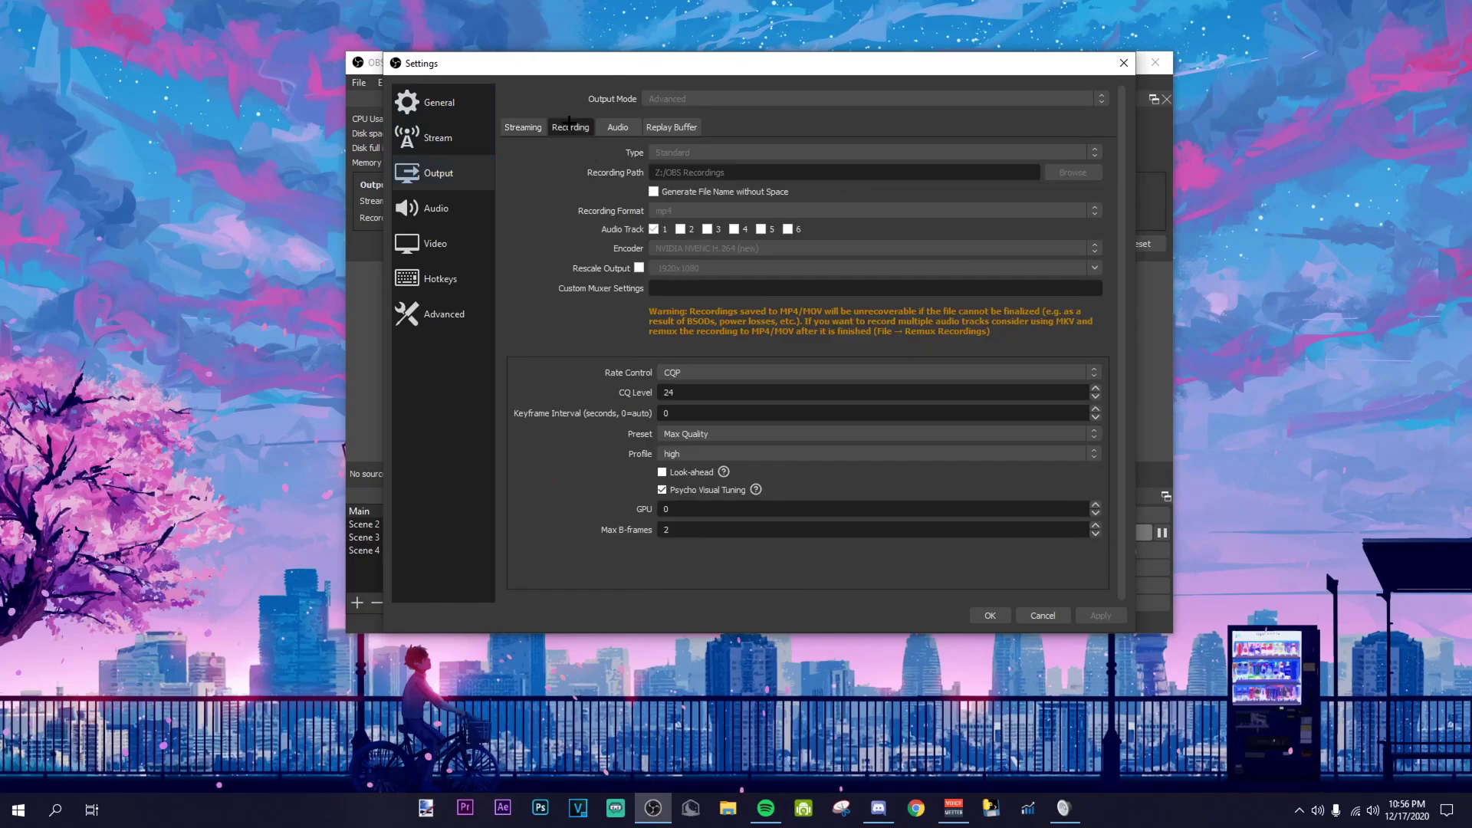
{"action": "mouse_move", "coordinate": [714, 65]}
{"action": "left_mouse_down"}
{"action": "mouse_move", "coordinate": [814, 121]}
{"action": "mouse_move", "coordinate": [658, 52]}
{"action": "mouse_move", "coordinate": [689, 58]}
{"action": "left_mouse_up"}
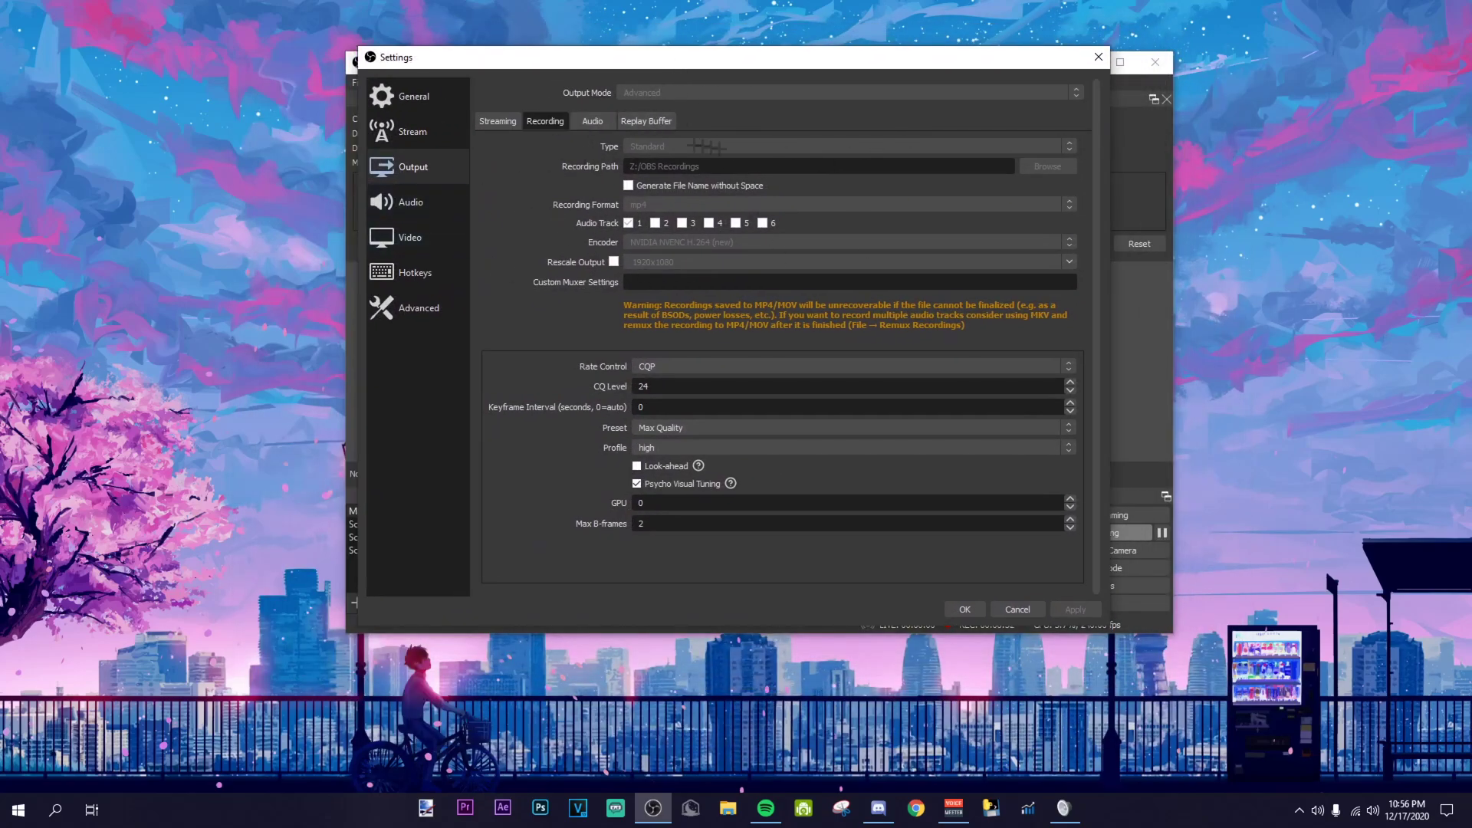
{"action": "left_click_drag", "start_coordinate": [689, 63], "coordinate": [715, 54]}
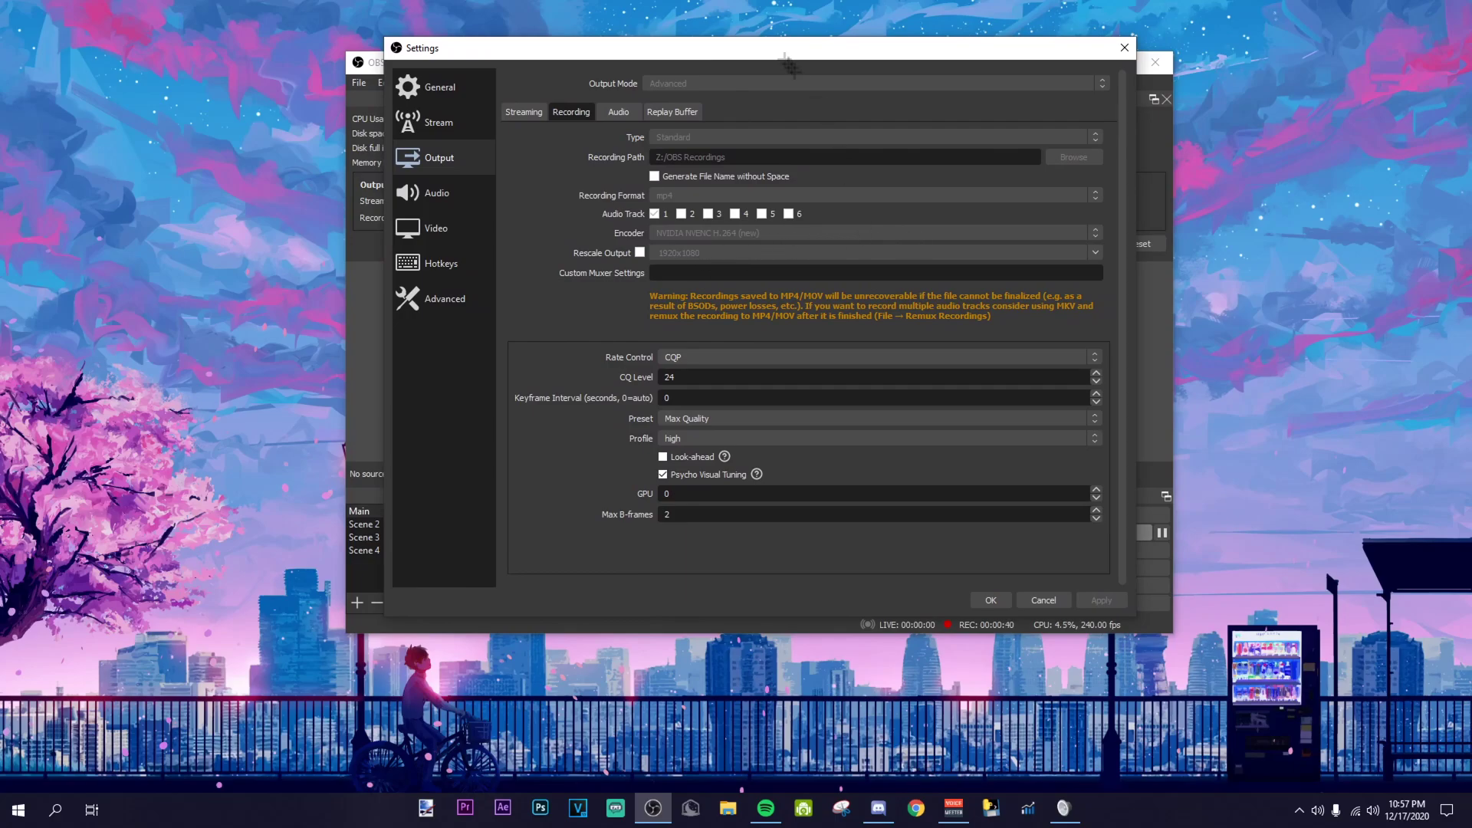
{"action": "left_click_drag", "start_coordinate": [762, 53], "coordinate": [711, 64]}
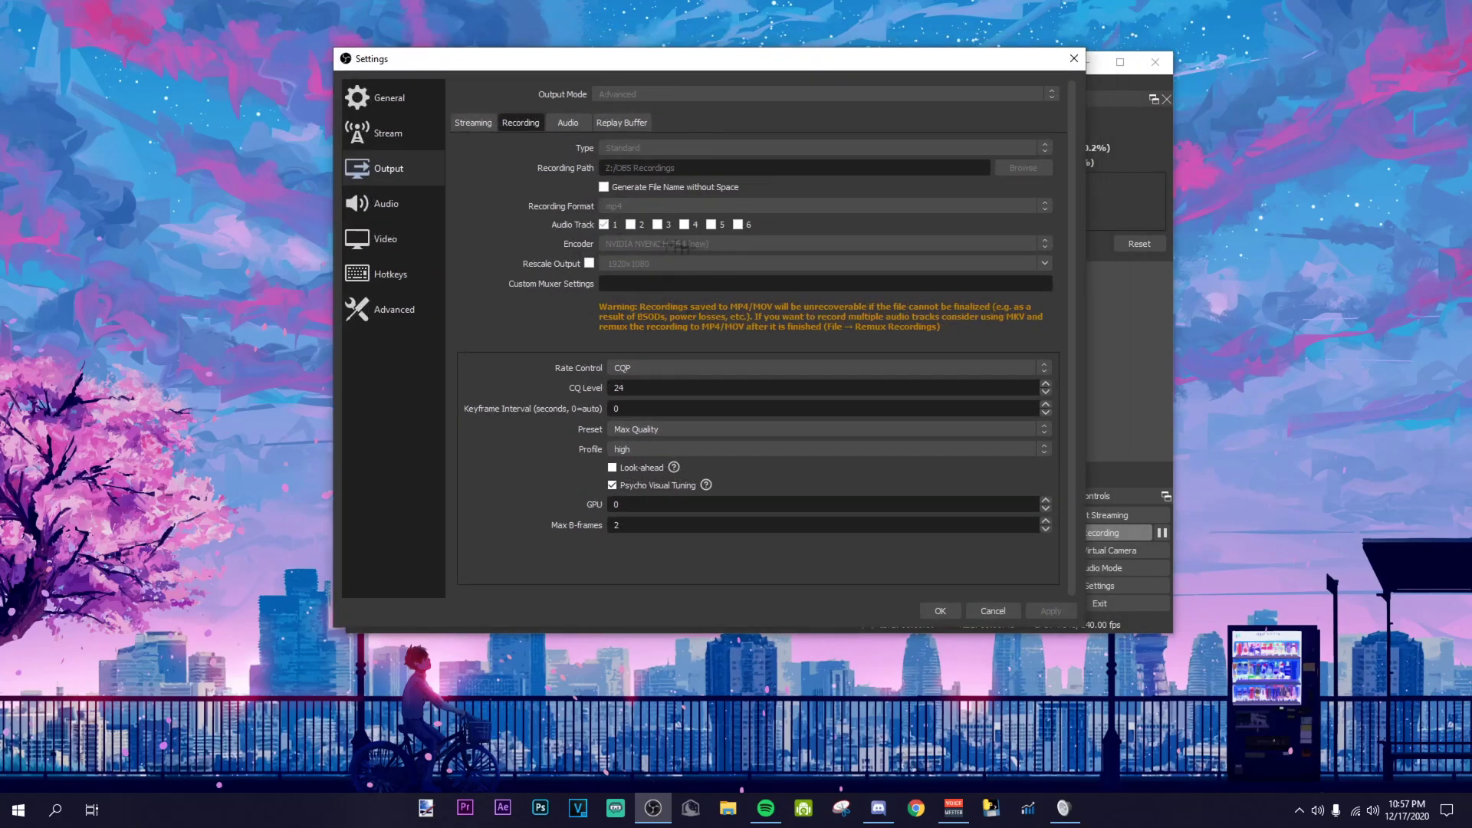
{"action": "left_click_drag", "start_coordinate": [628, 61], "coordinate": [690, 53]}
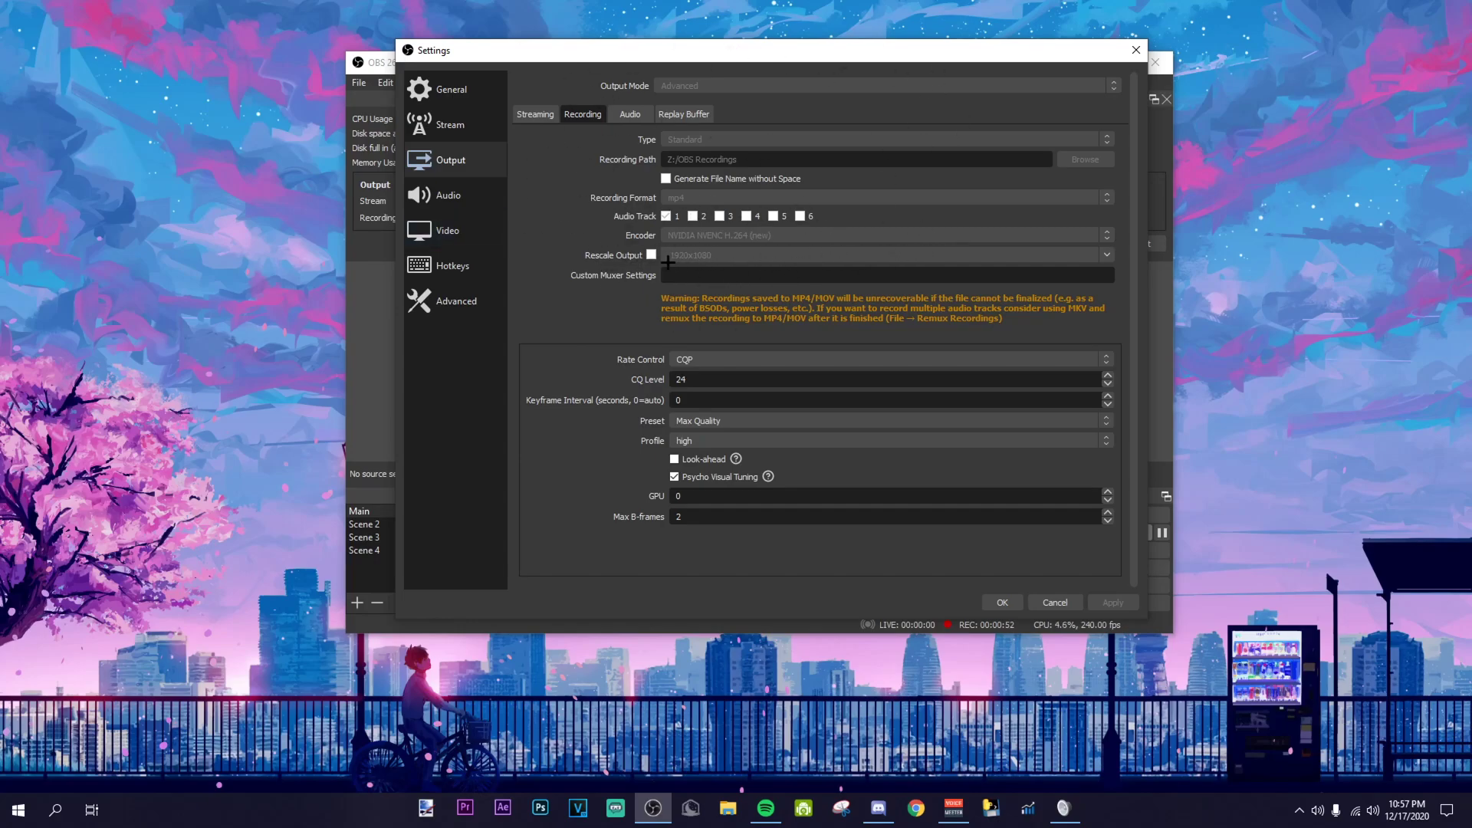
Step: Keep CQP rate control, Max Quality preset and high profile, then review the 1920x1080, 240 FPS Video page
{"action": "left_click", "coordinate": [768, 357]}
{"action": "left_click", "coordinate": [769, 357]}
{"action": "left_click", "coordinate": [733, 422]}
{"action": "left_click", "coordinate": [729, 422]}
{"action": "left_click", "coordinate": [763, 441]}
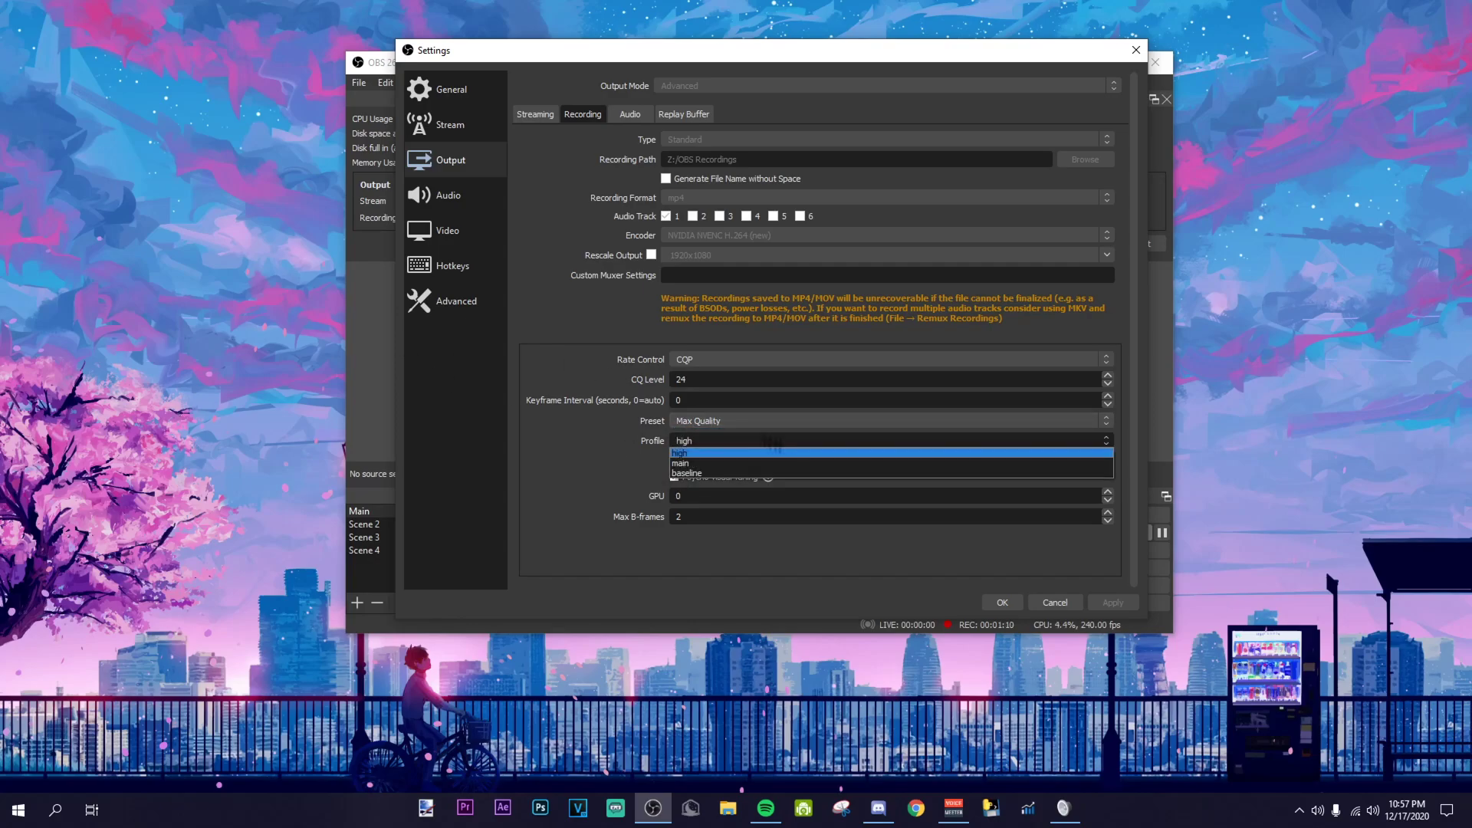
{"action": "left_click", "coordinate": [536, 416]}
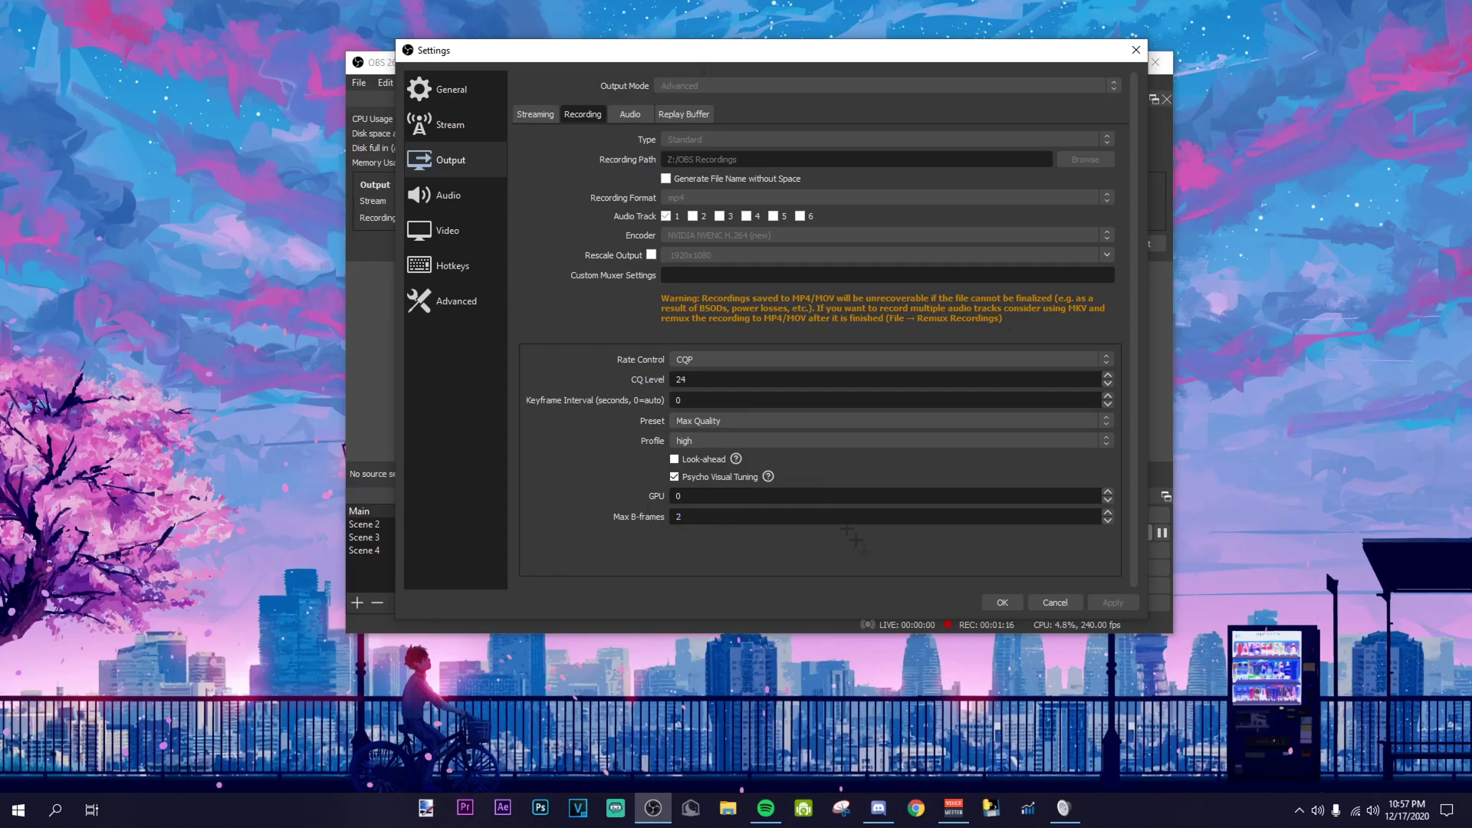
{"action": "left_click", "coordinate": [448, 235]}
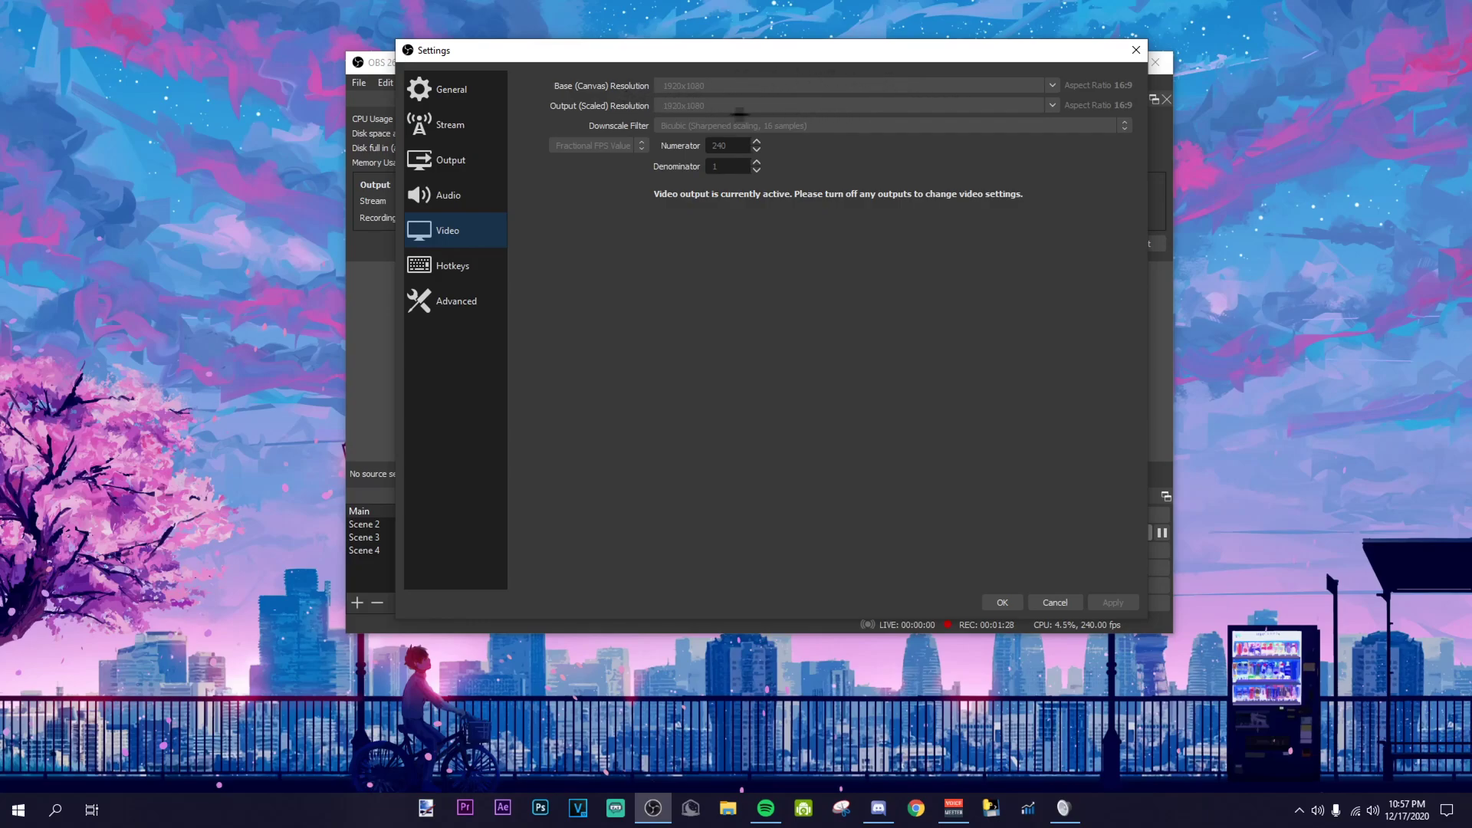
{"action": "left_click_drag", "start_coordinate": [687, 53], "coordinate": [673, 68]}
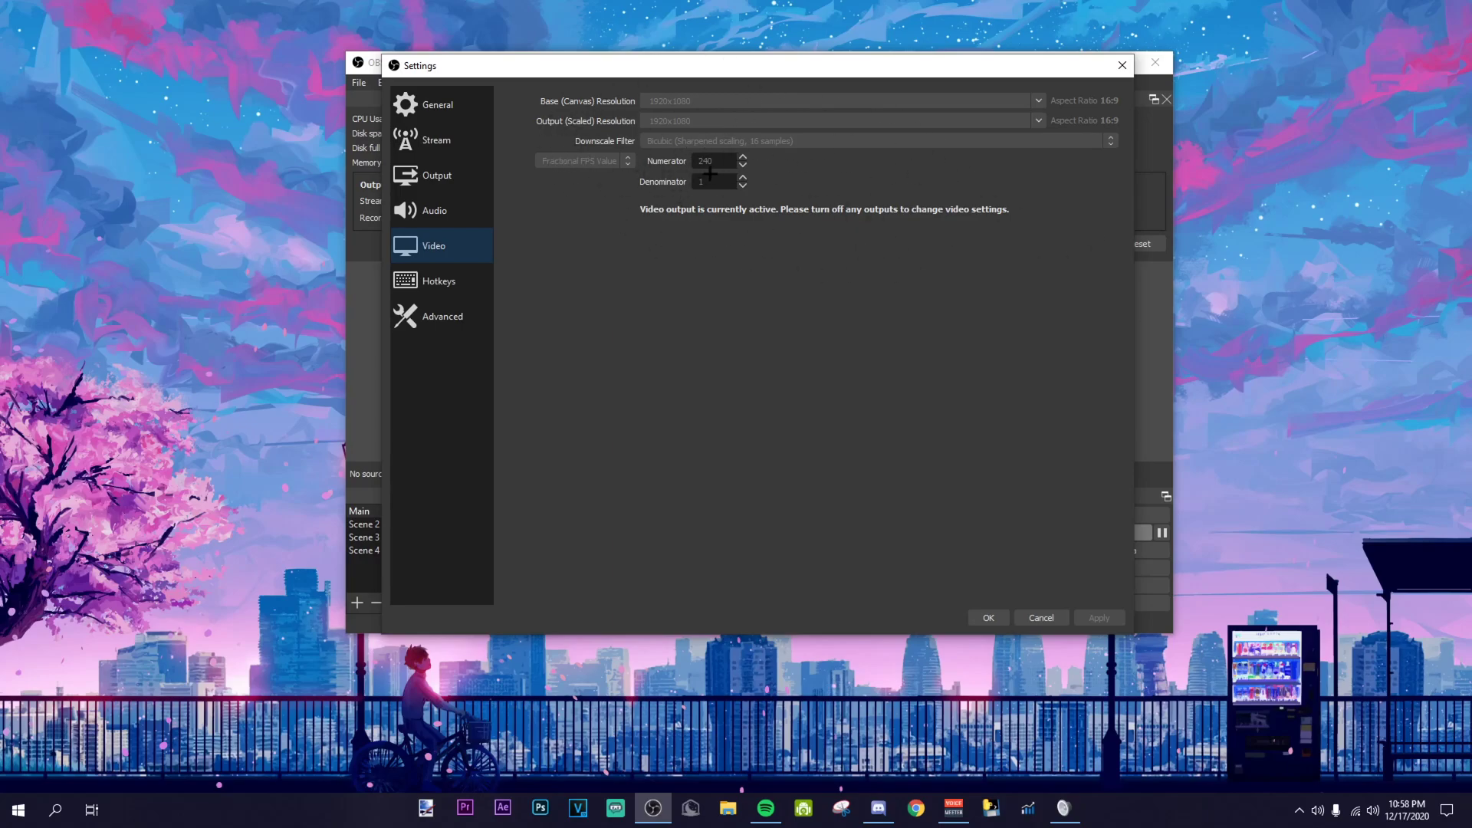
{"action": "mouse_move", "coordinate": [670, 83]}
{"action": "left_mouse_down"}
{"action": "mouse_move", "coordinate": [838, 82]}
{"action": "mouse_move", "coordinate": [660, 65]}
{"action": "left_mouse_up"}
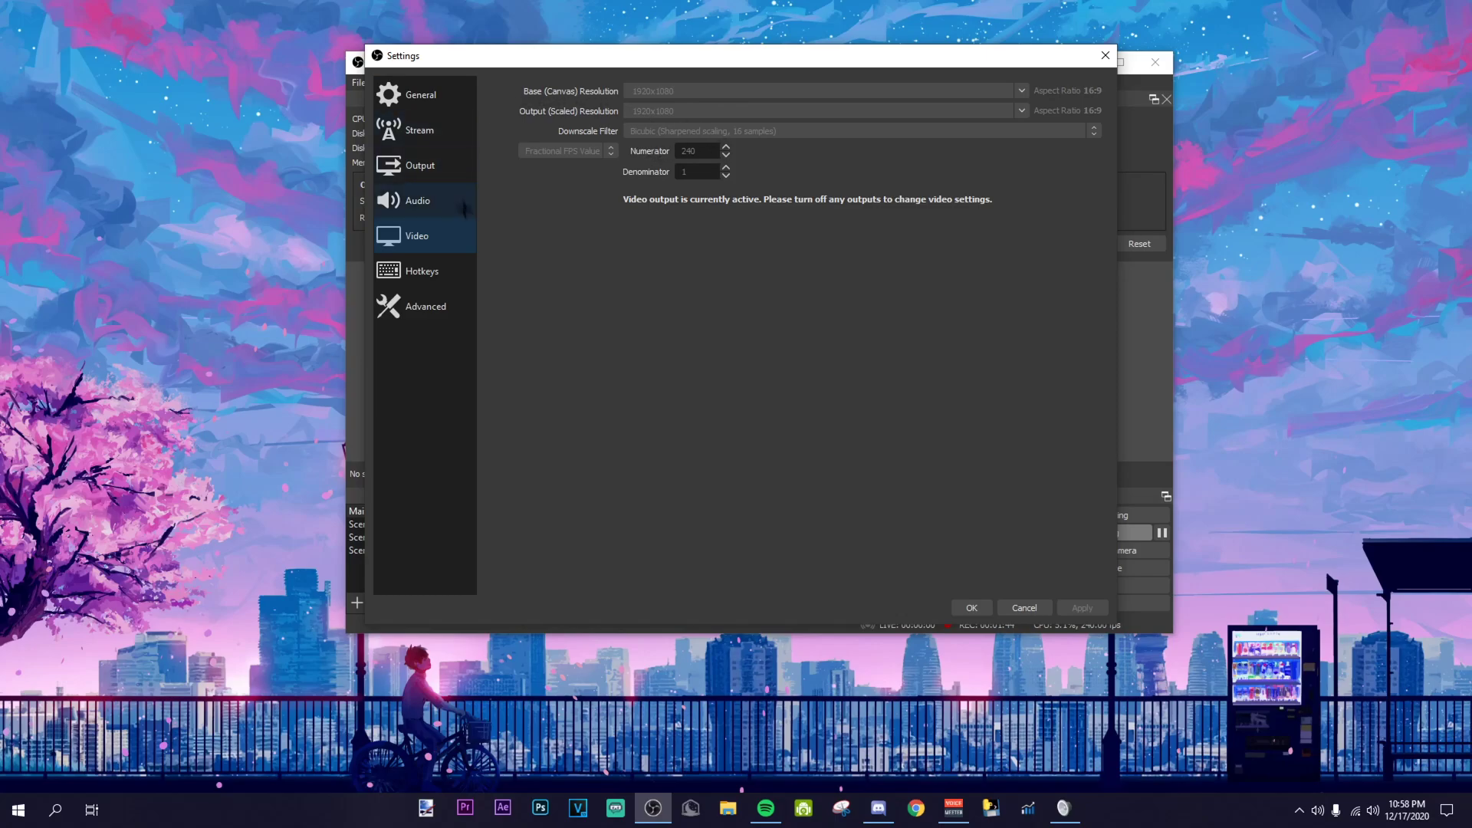
Step: Review the Output, Video, Audio and Advanced settings pages
{"action": "left_click", "coordinate": [423, 159]}
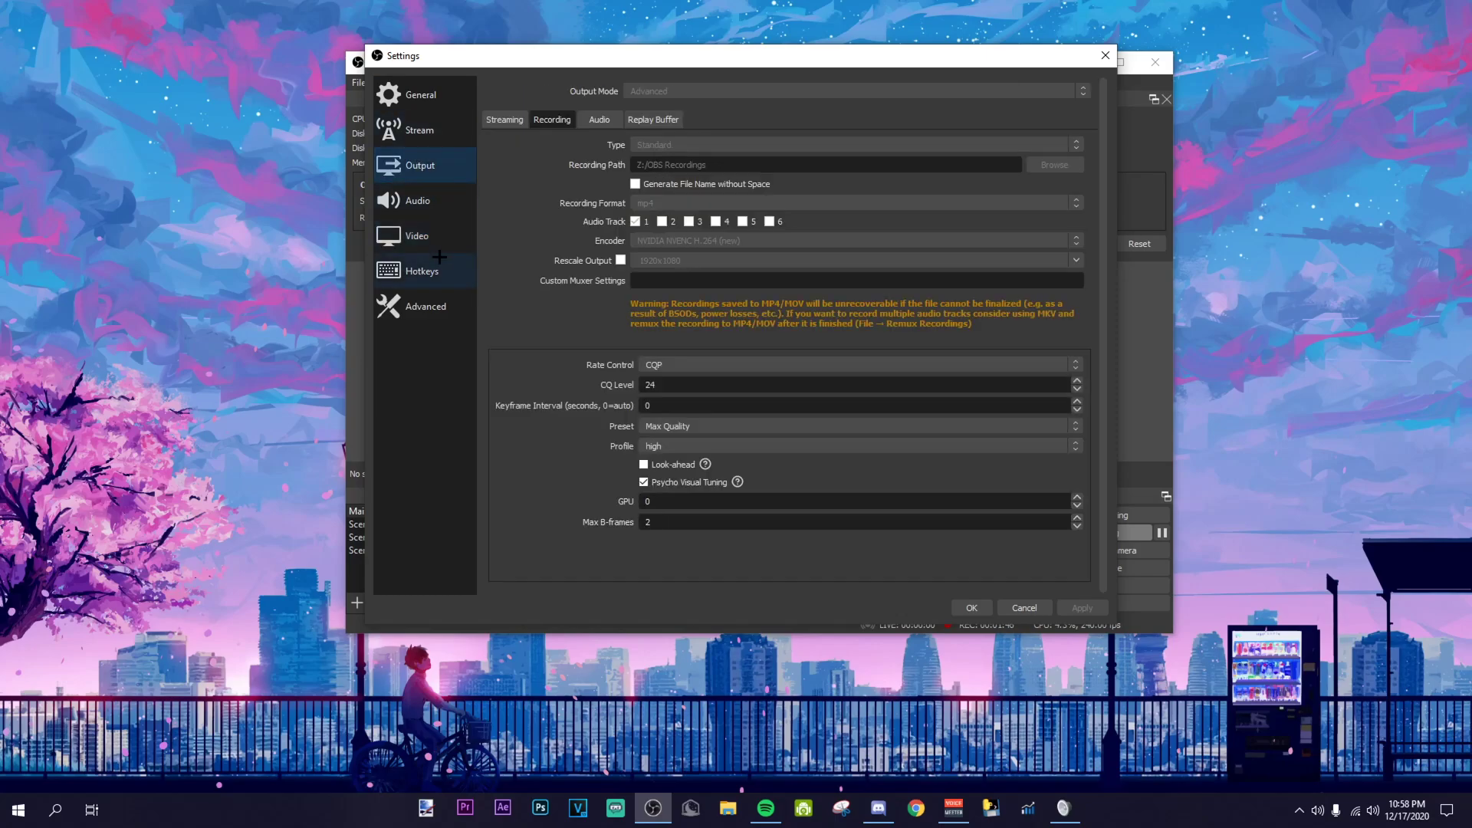
{"action": "left_click", "coordinate": [442, 239]}
{"action": "left_click", "coordinate": [412, 311]}
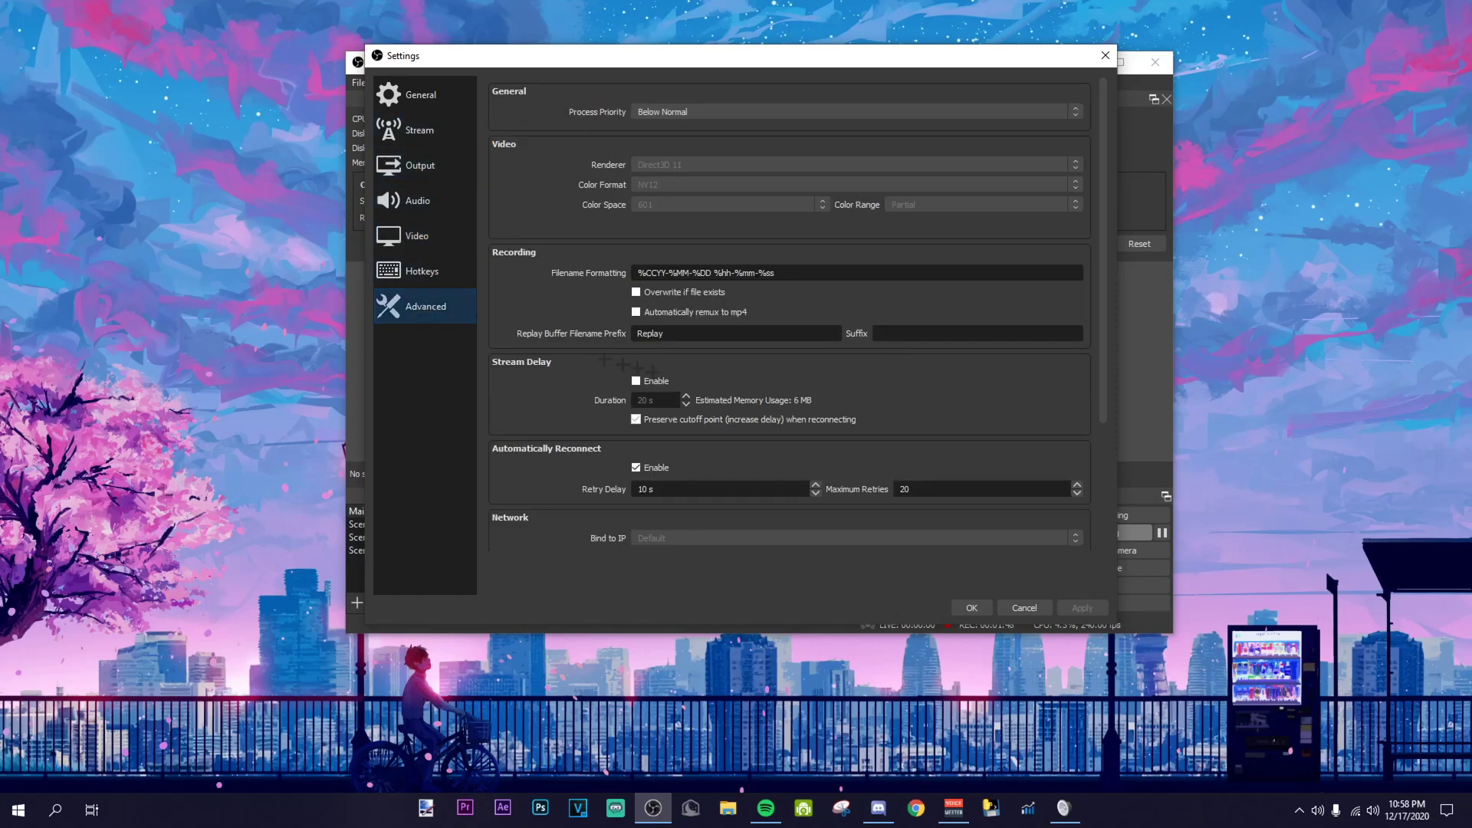
{"action": "left_click", "coordinate": [431, 213]}
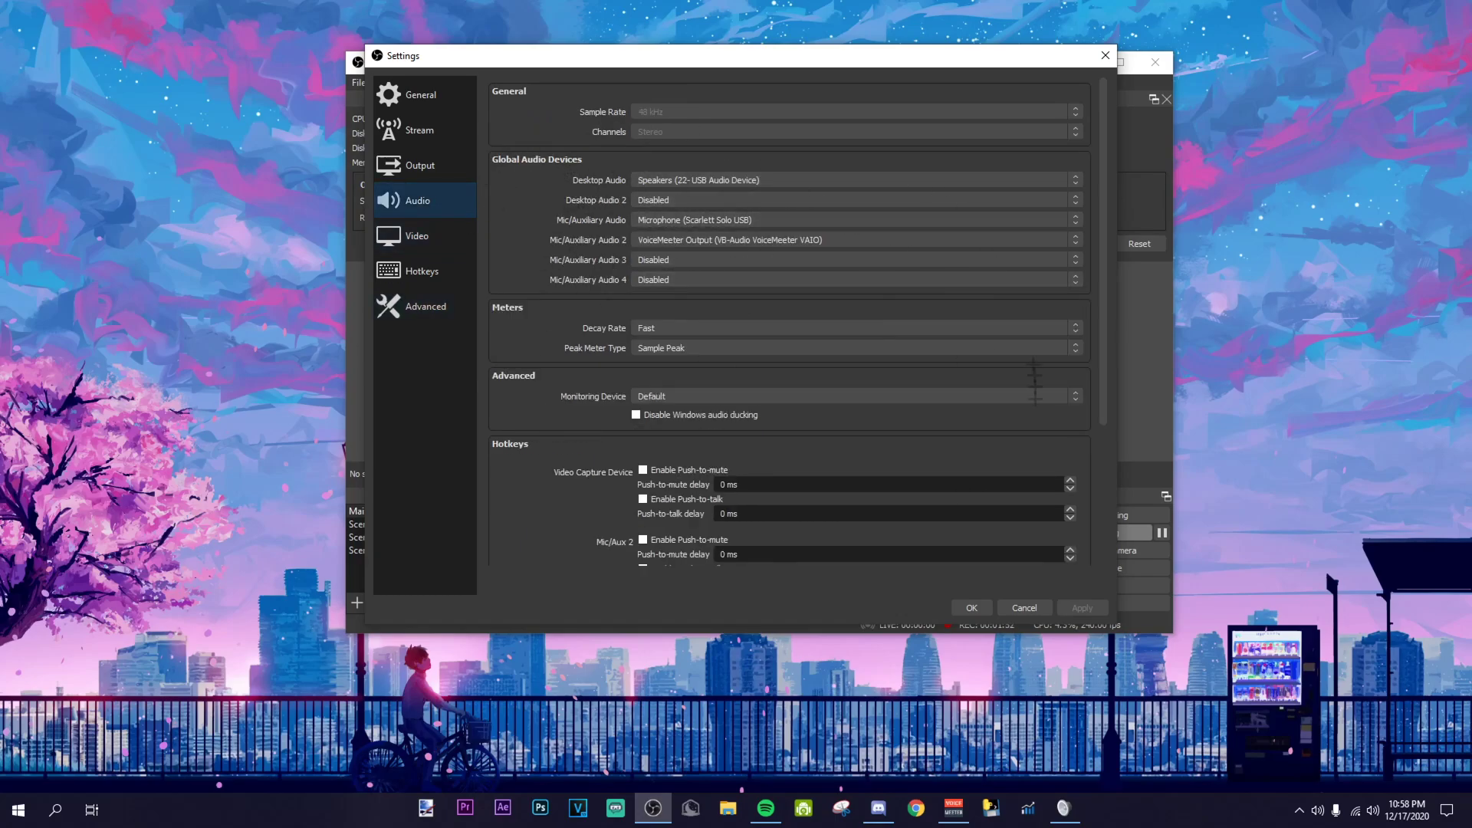
{"action": "scroll", "coordinate": [571, 319], "scroll_direction": "down", "scroll_amount": 3}
{"action": "scroll", "coordinate": [546, 357], "scroll_direction": "up", "scroll_amount": 3}
{"action": "left_click", "coordinate": [406, 320]}
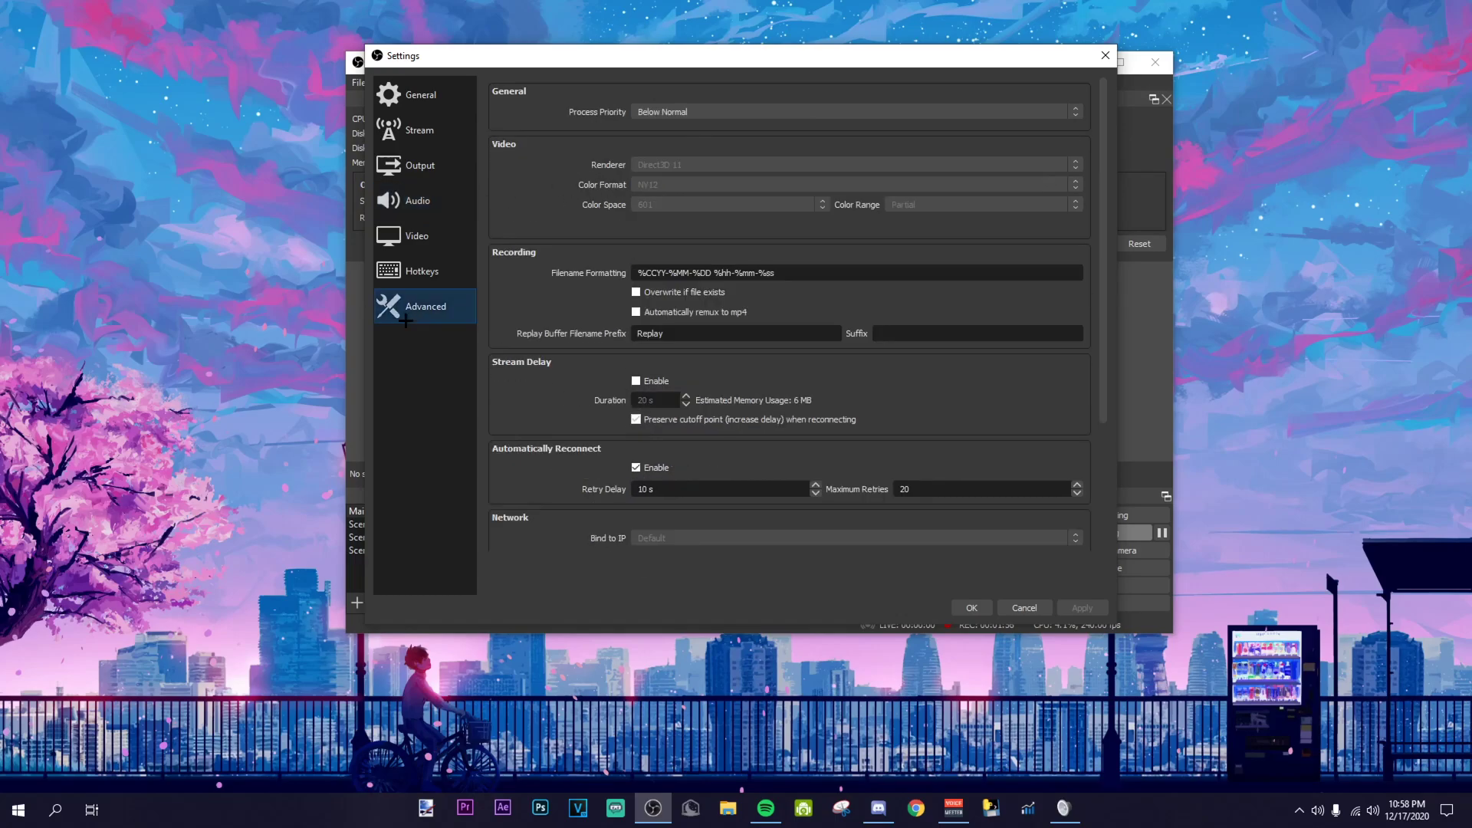
Step: Keep Below Normal process priority and close the settings with OK
{"action": "left_click", "coordinate": [700, 112]}
{"action": "left_click", "coordinate": [694, 151]}
{"action": "left_click_drag", "start_coordinate": [668, 62], "coordinate": [585, 54]}
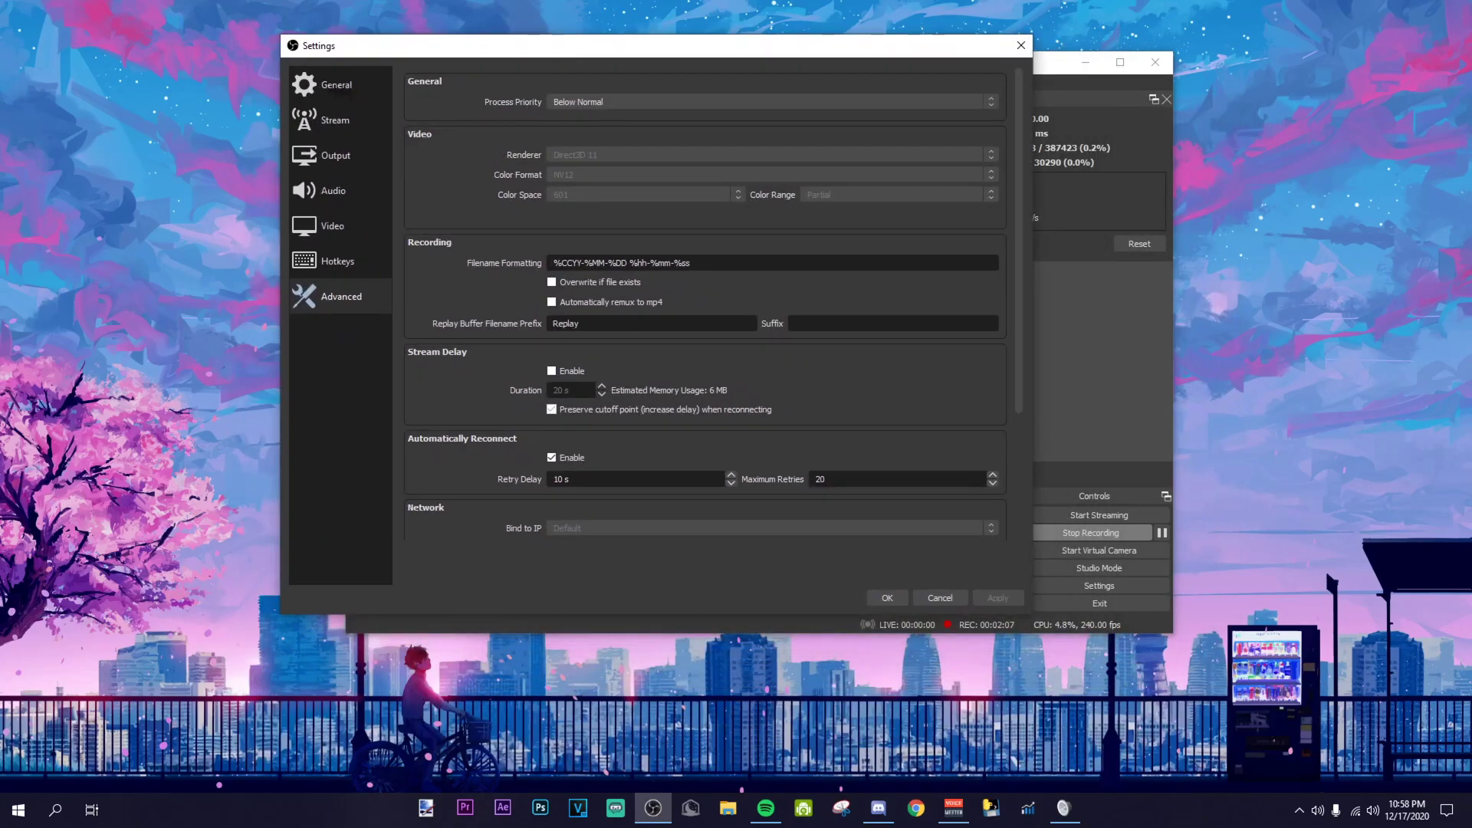
{"action": "left_click", "coordinate": [870, 592]}
Step: Switch to VEGAS Pro and open the project's video properties
{"action": "left_click_drag", "start_coordinate": [815, 58], "coordinate": [786, 51]}
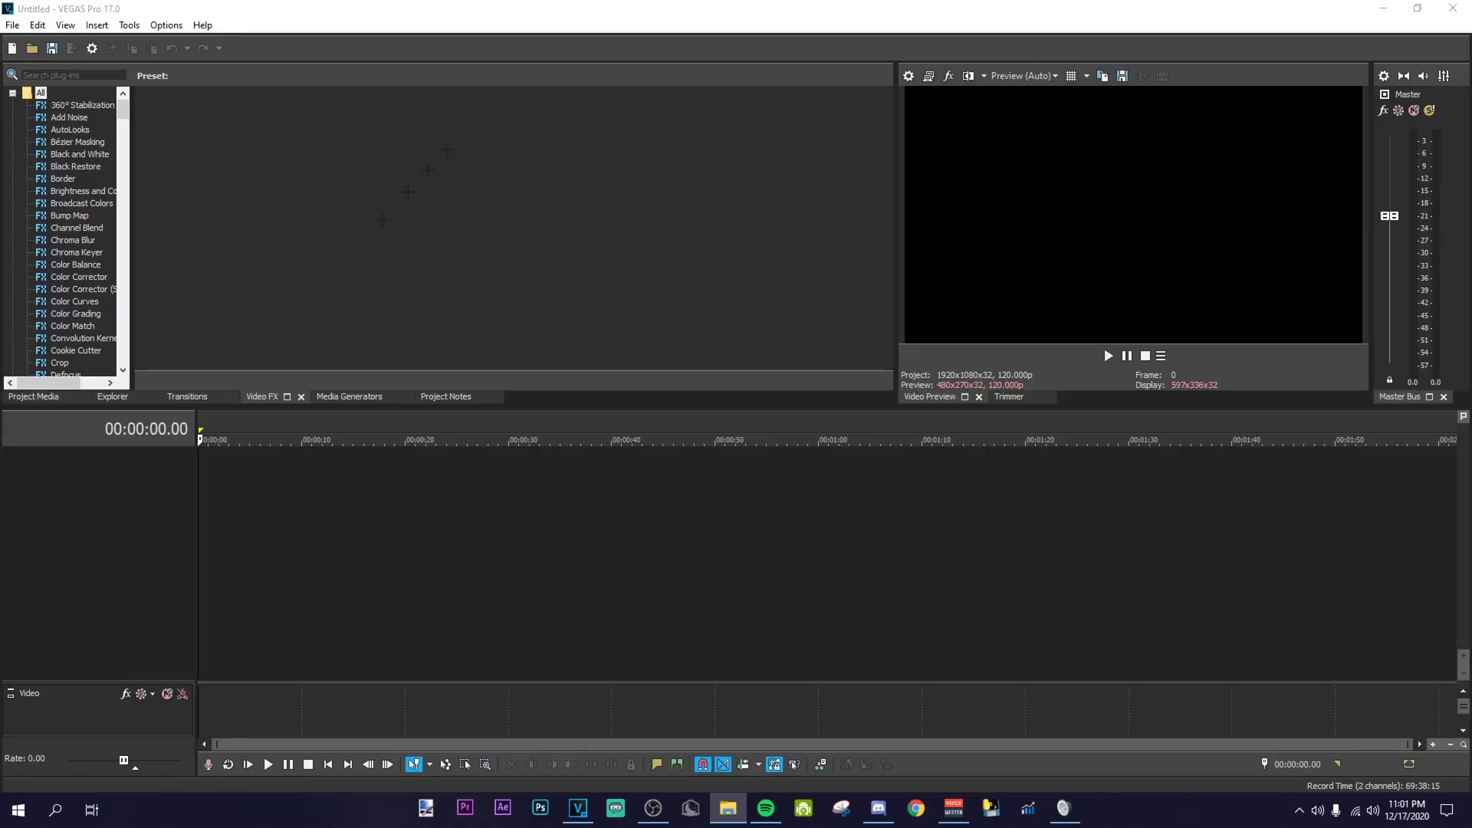
{"action": "left_click", "coordinate": [922, 4]}
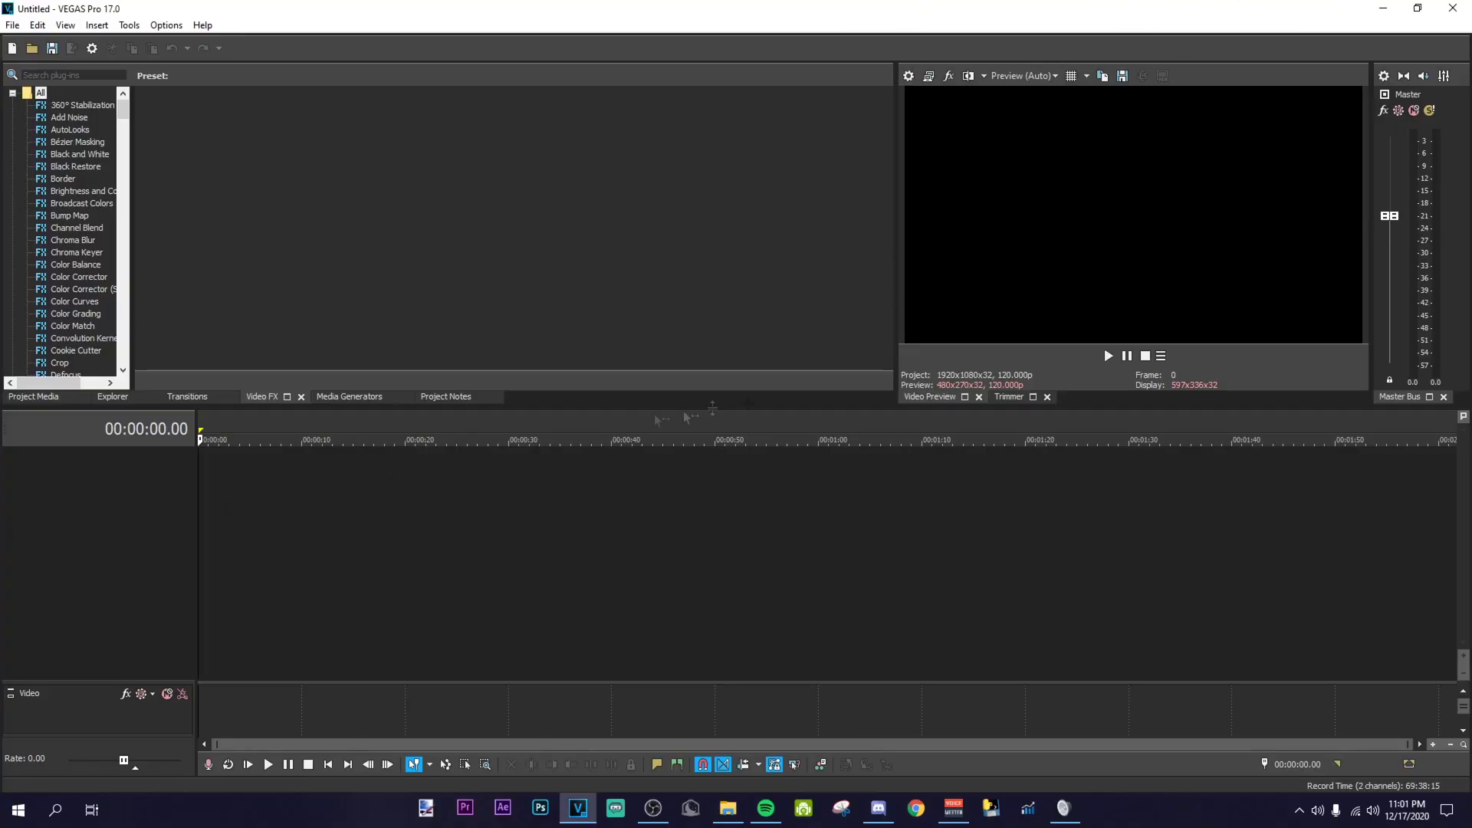
{"action": "left_click", "coordinate": [907, 75]}
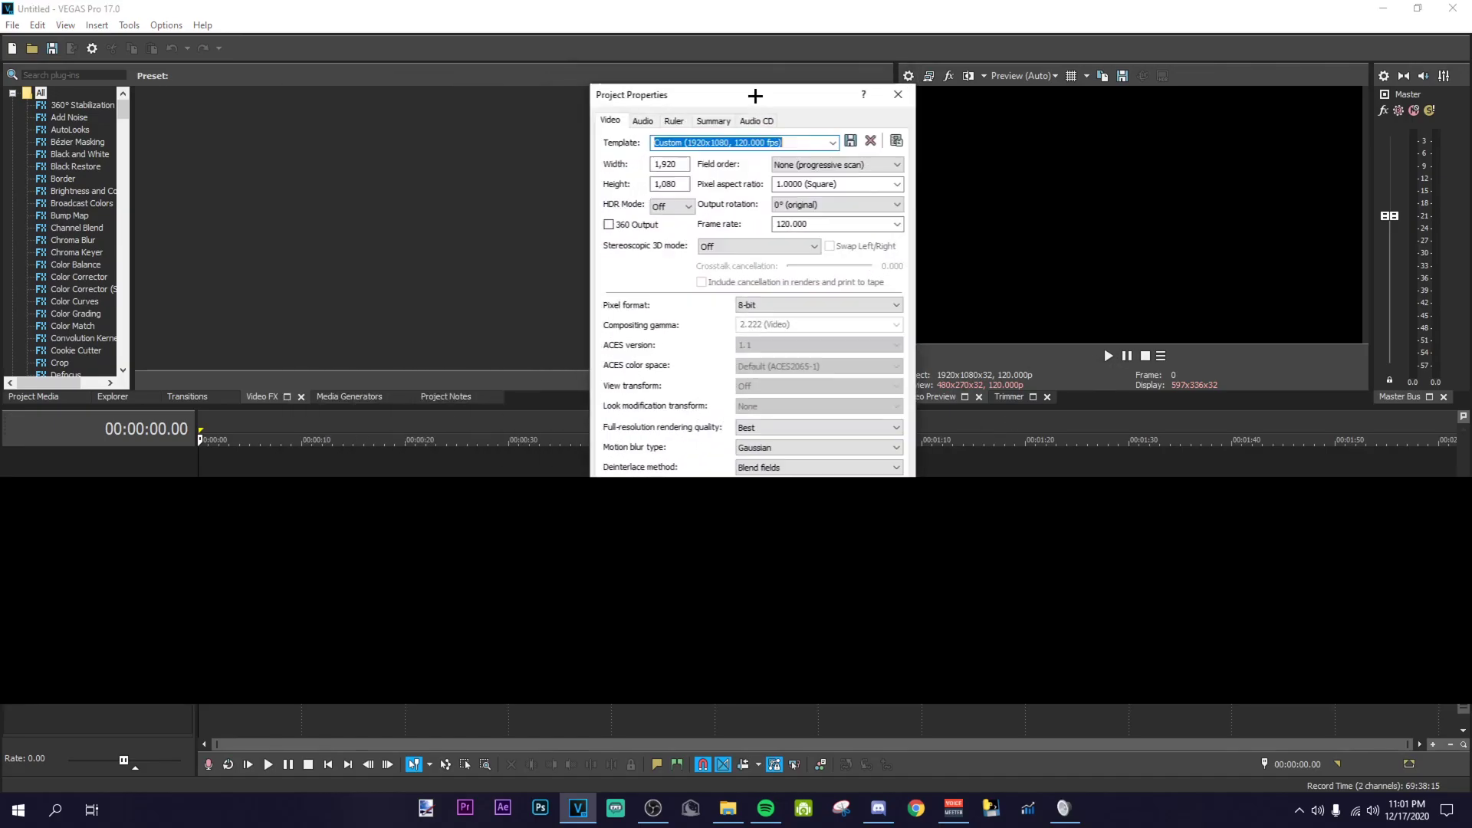
{"action": "left_click_drag", "start_coordinate": [755, 95], "coordinate": [652, 55]}
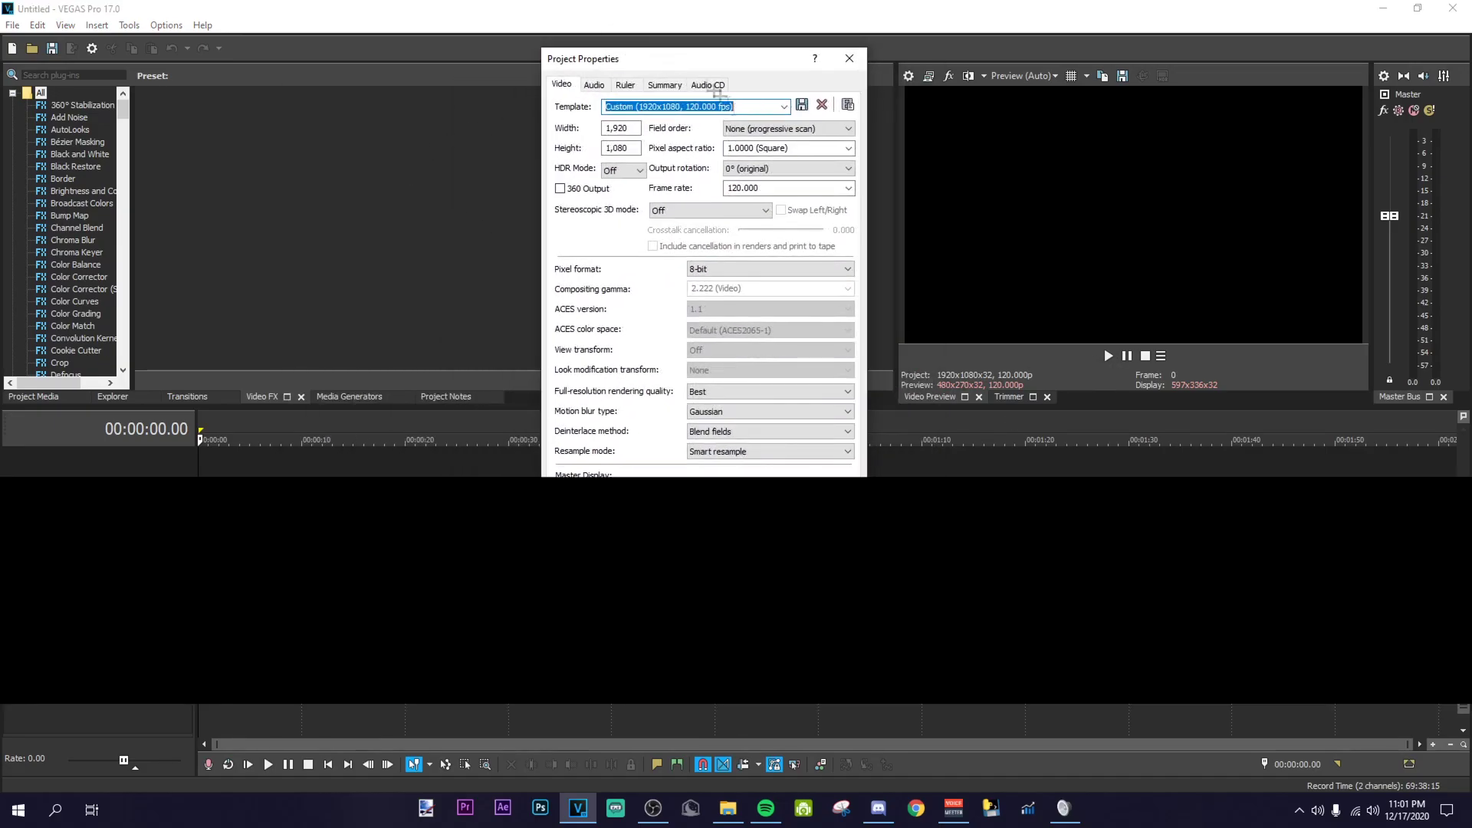
Step: Keep Gaussian motion blur, close the properties, and drag the media clips onto the timeline
{"action": "left_click", "coordinate": [736, 411]}
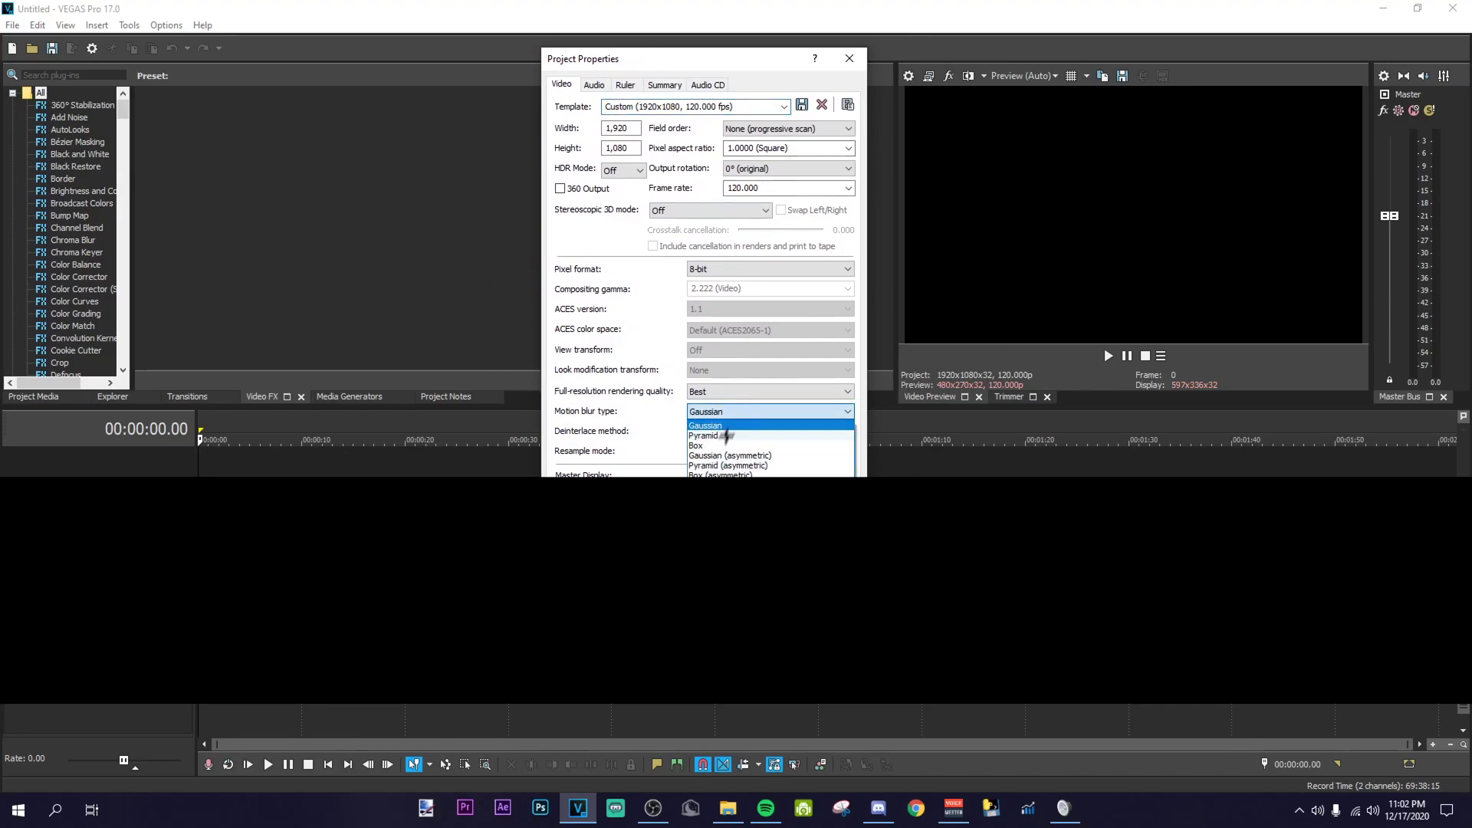
{"action": "left_click", "coordinate": [724, 427]}
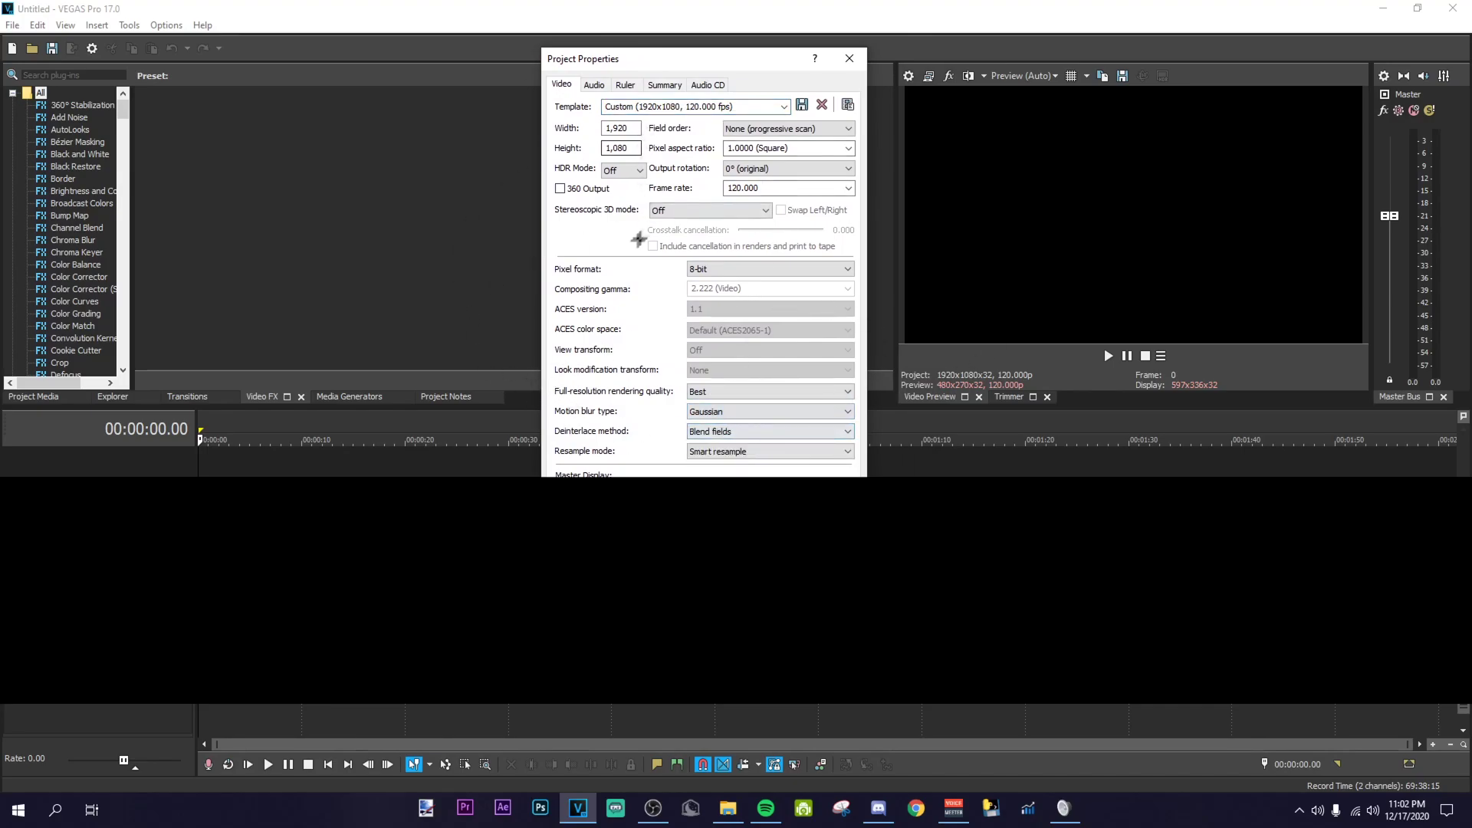
{"action": "mouse_move", "coordinate": [671, 66]}
{"action": "left_mouse_down"}
{"action": "mouse_move", "coordinate": [578, 56]}
{"action": "mouse_move", "coordinate": [706, 59]}
{"action": "mouse_move", "coordinate": [668, 79]}
{"action": "left_mouse_up"}
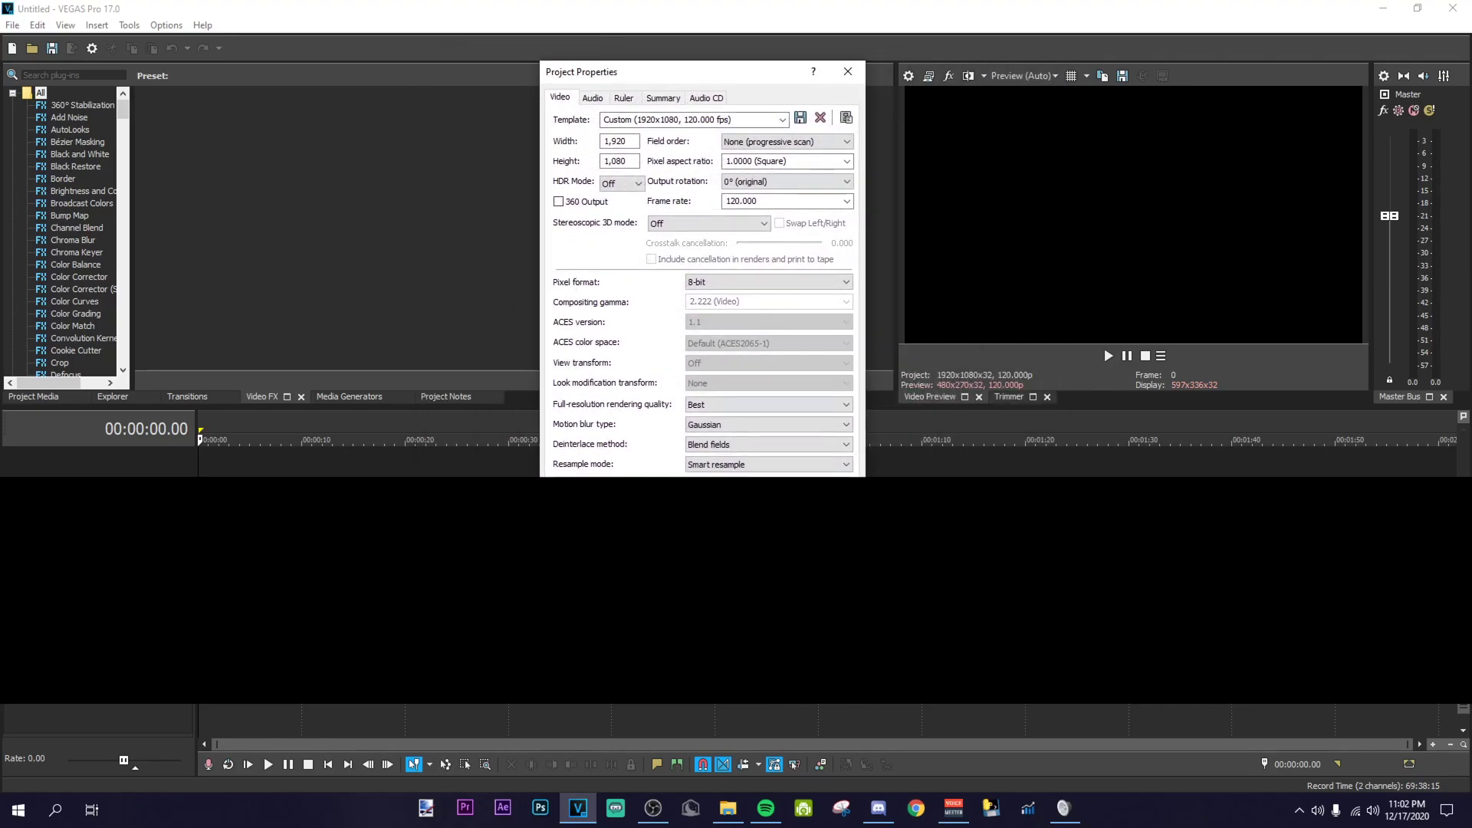
{"action": "left_click", "coordinate": [848, 70]}
{"action": "left_click_drag", "start_coordinate": [297, 542], "coordinate": [201, 488]}
Step: Match the project to the clips' 1920x1080, 240 fps settings and start File > Render As
{"action": "left_click_drag", "start_coordinate": [831, 247], "coordinate": [661, 304]}
{"action": "left_click", "coordinate": [709, 374]}
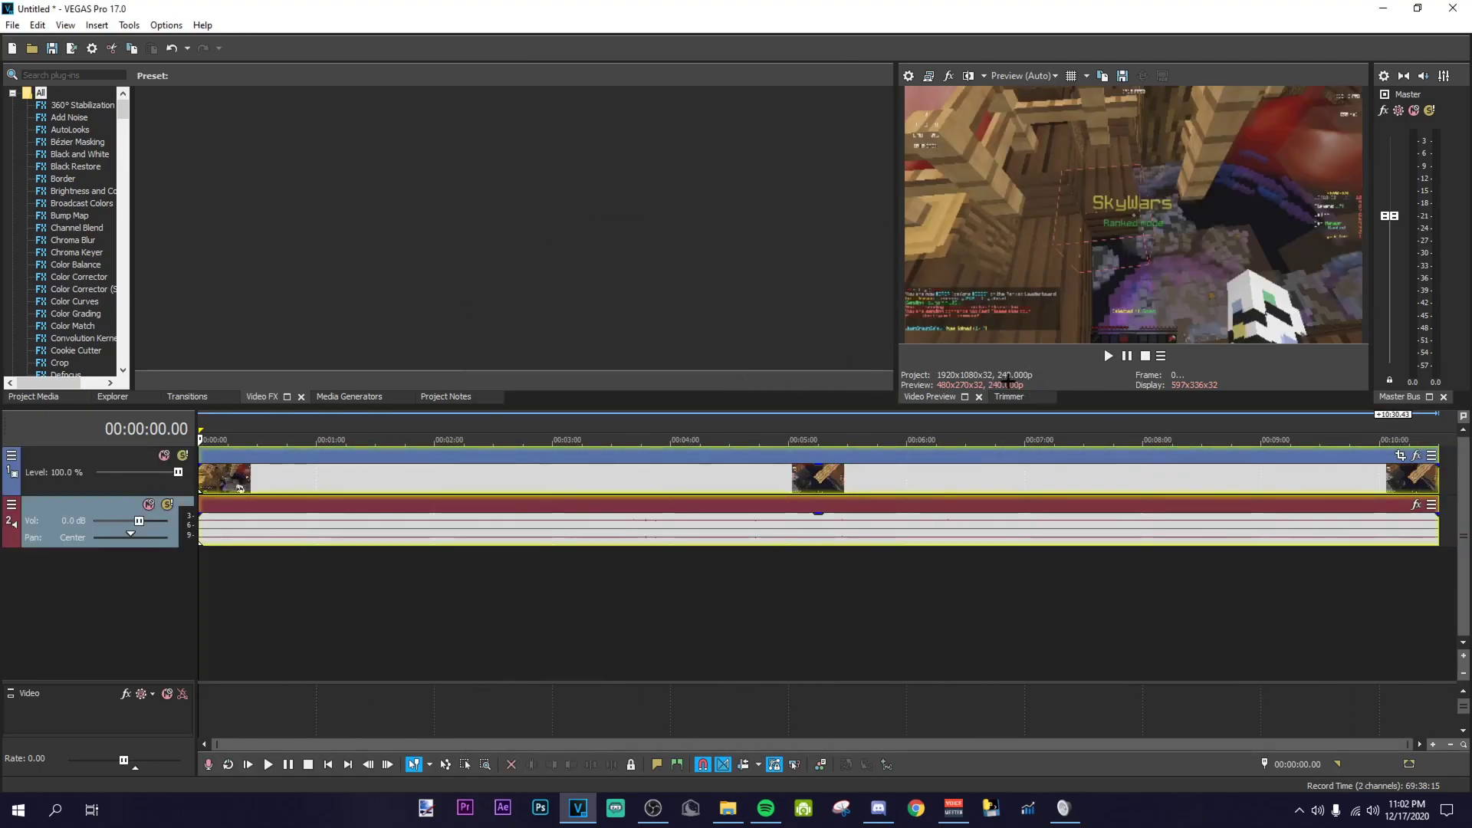
{"action": "left_click", "coordinate": [292, 483]}
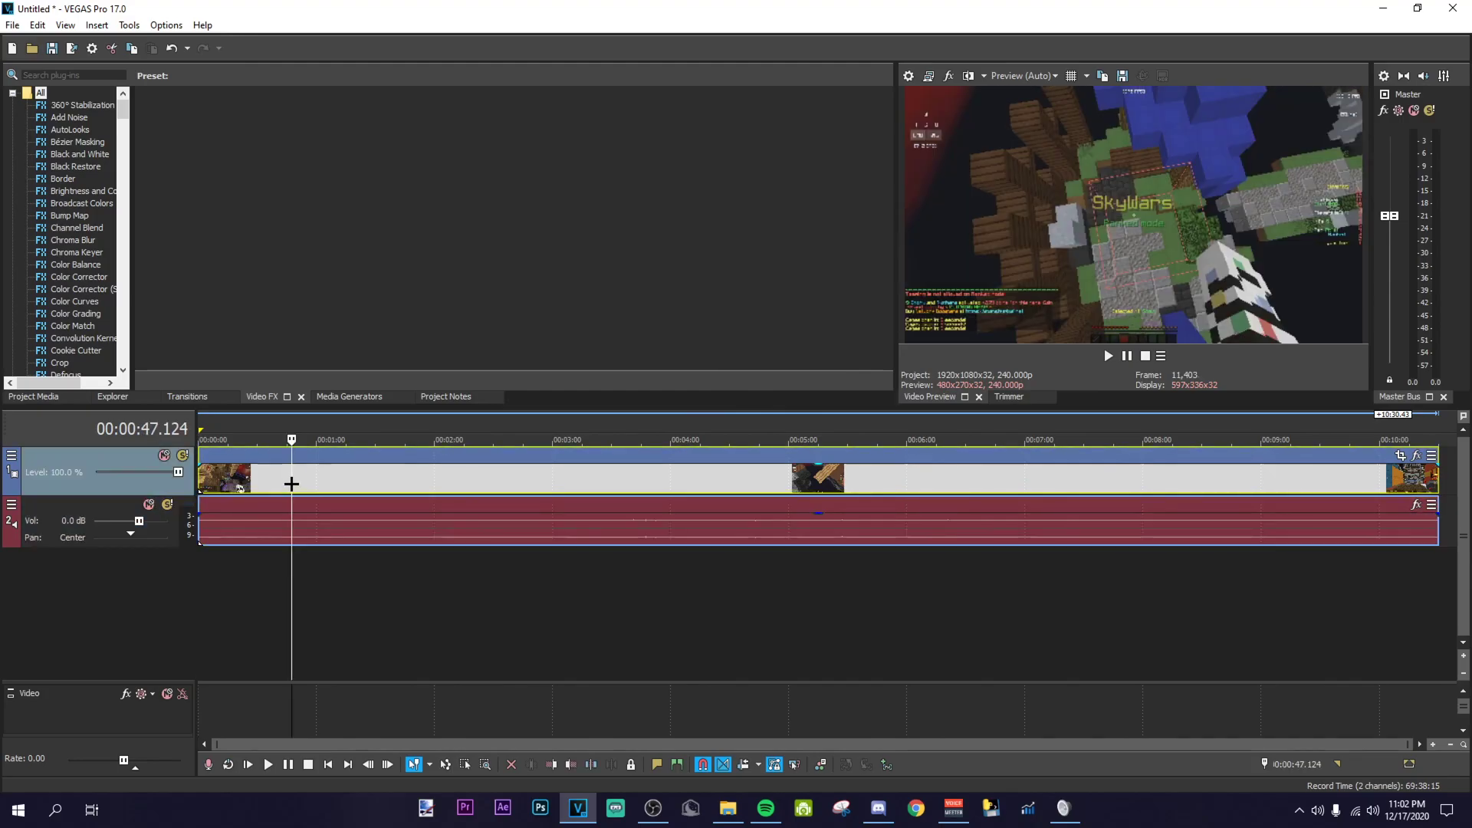
{"action": "left_click", "coordinate": [12, 25]}
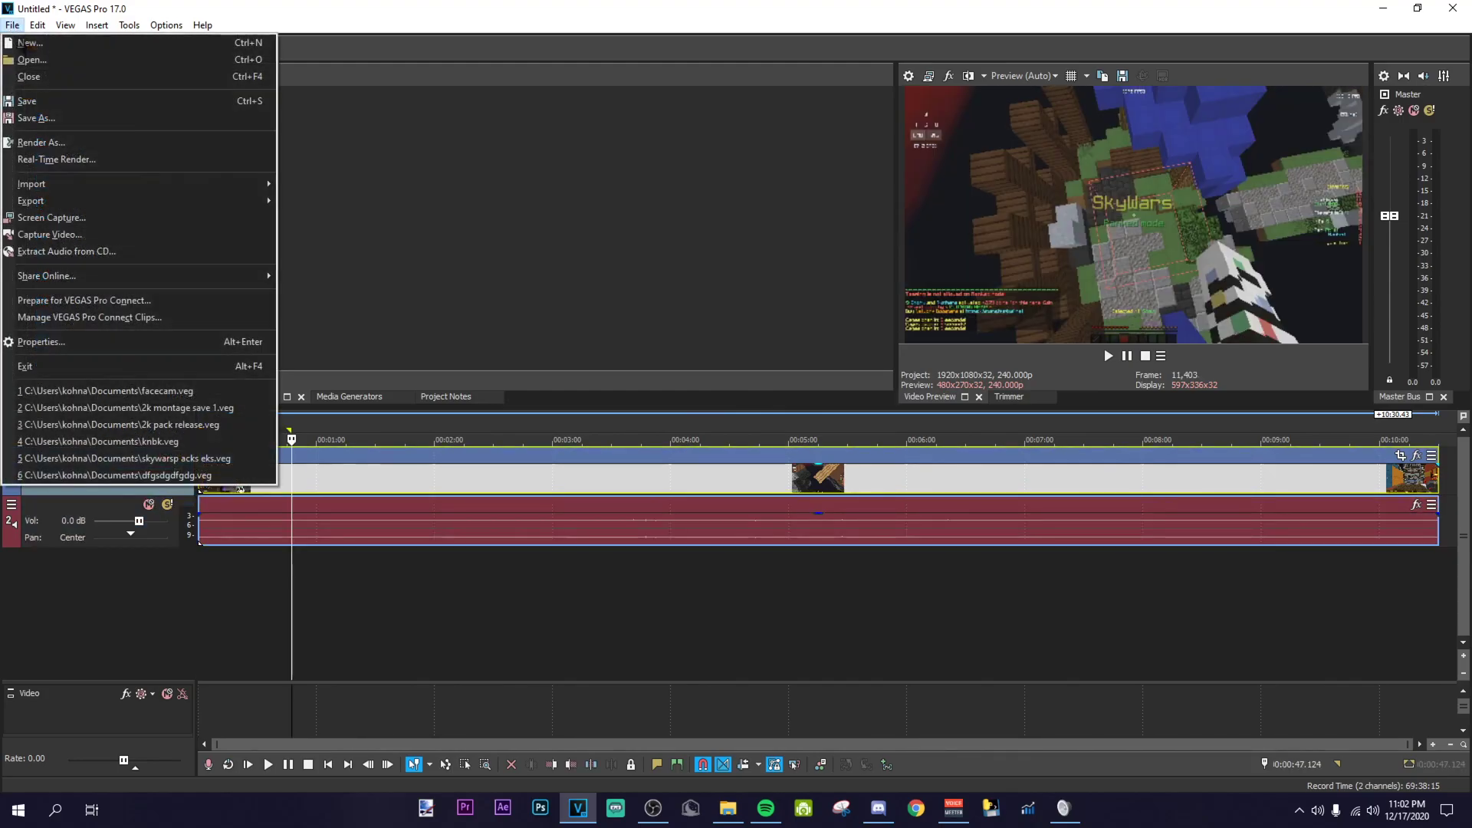
{"action": "left_click", "coordinate": [42, 142]}
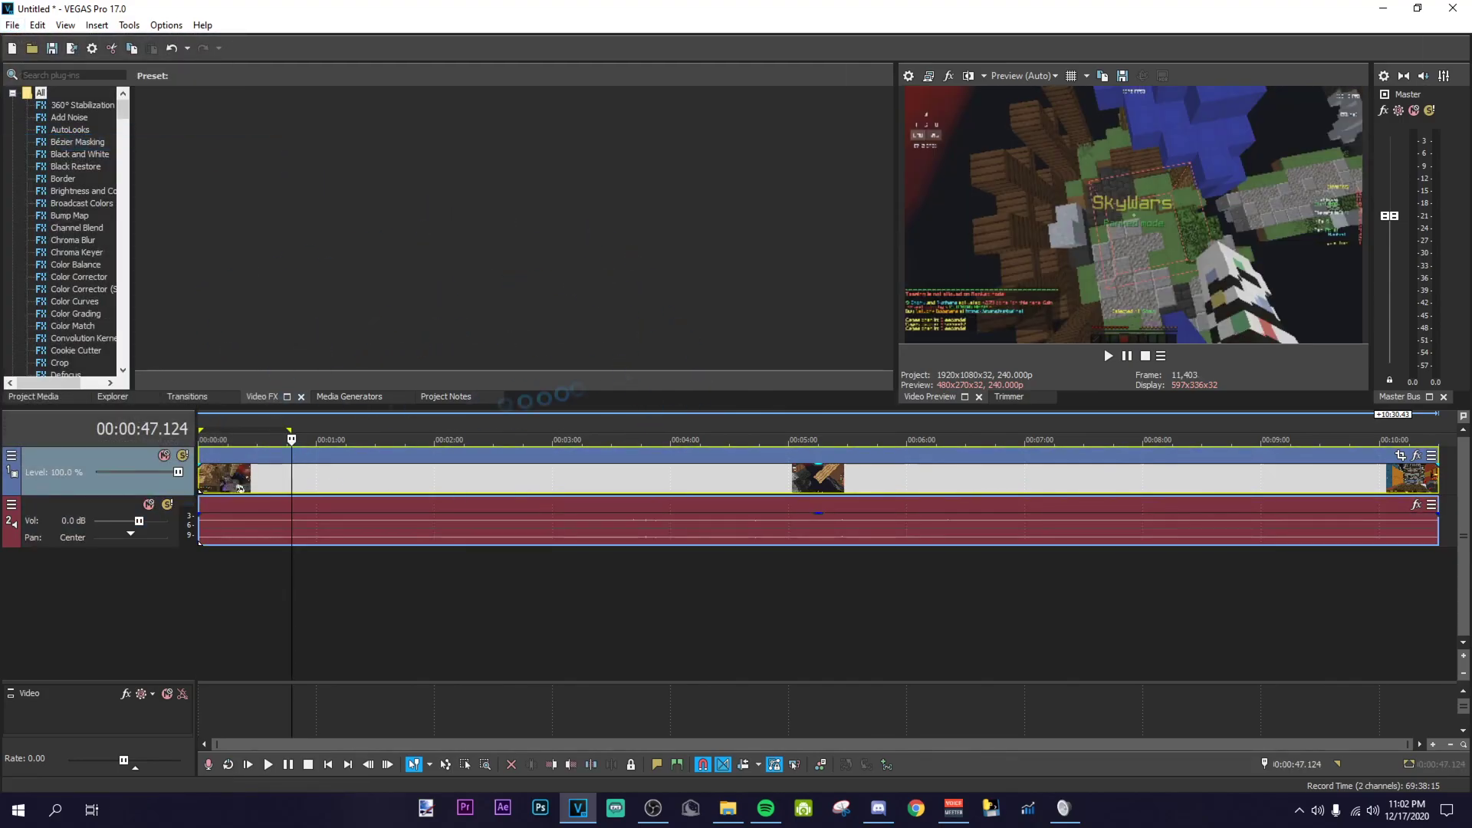
Step: Choose MAGIX AVC/AAC MP4 with the Smooth Settings 1080p template and glance at its custom settings
{"action": "left_click", "coordinate": [541, 263]}
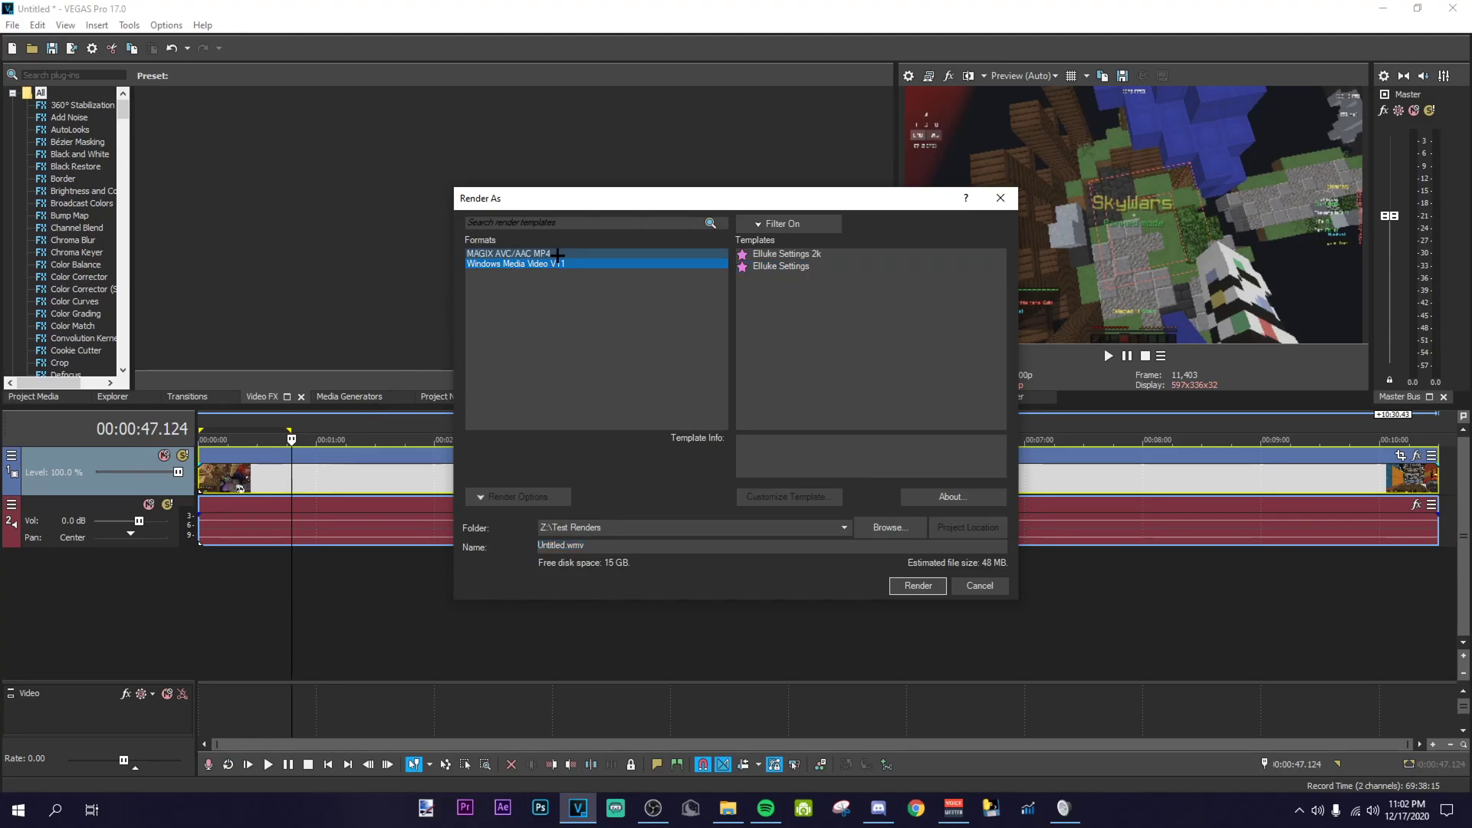
{"action": "left_click", "coordinate": [560, 254]}
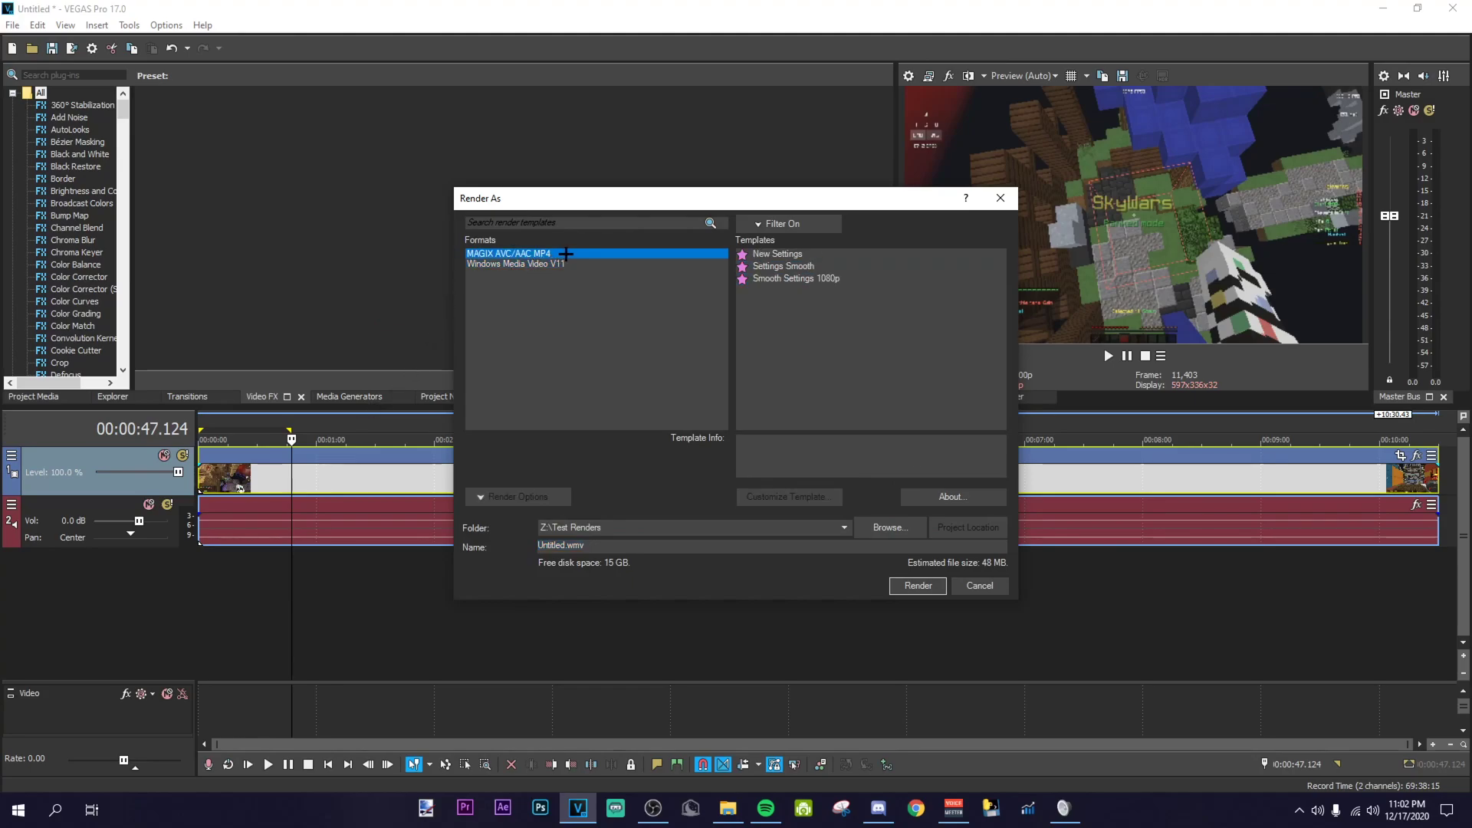
{"action": "left_click", "coordinate": [884, 276]}
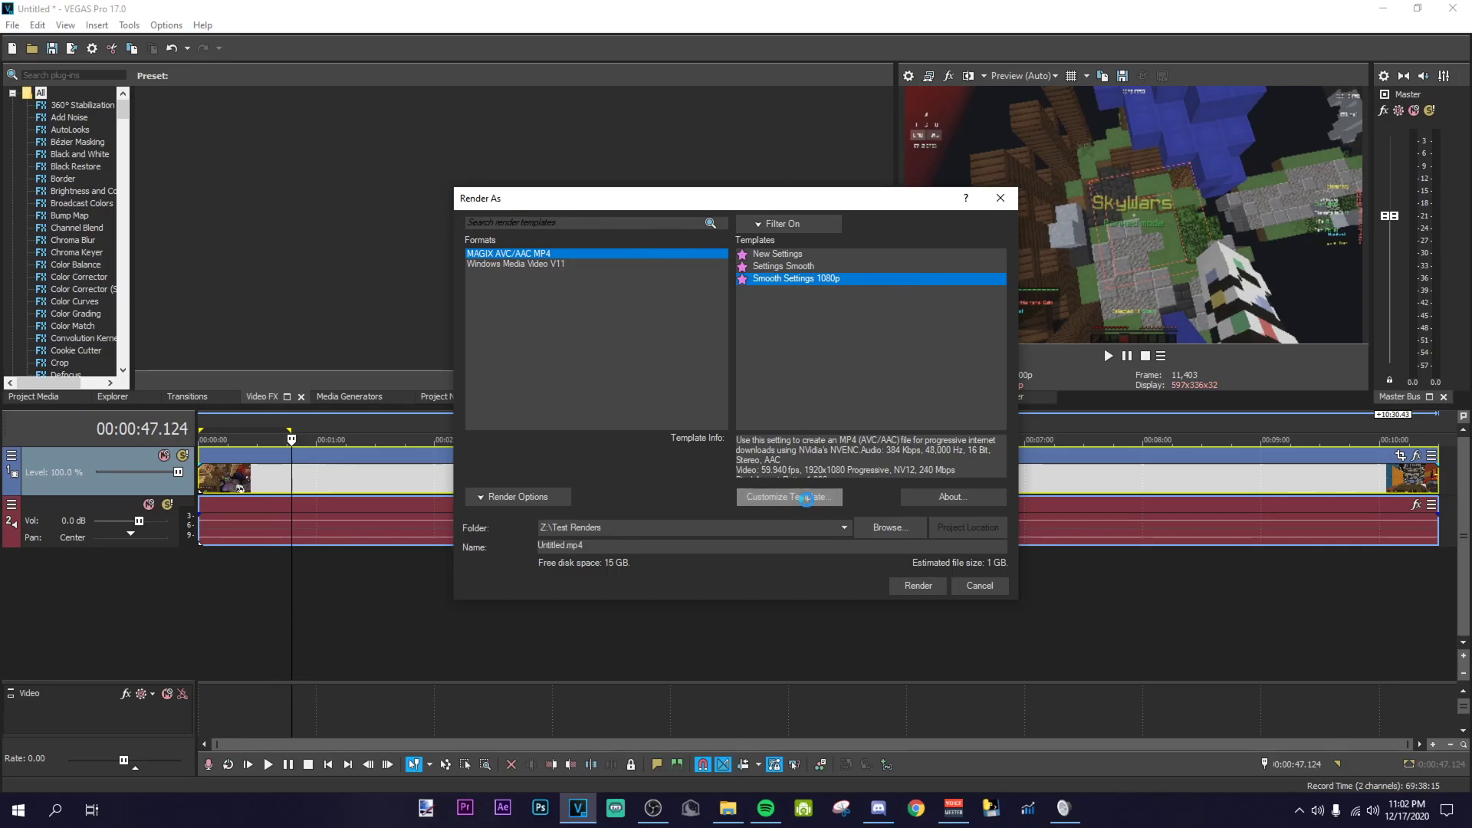
{"action": "left_click", "coordinate": [806, 497]}
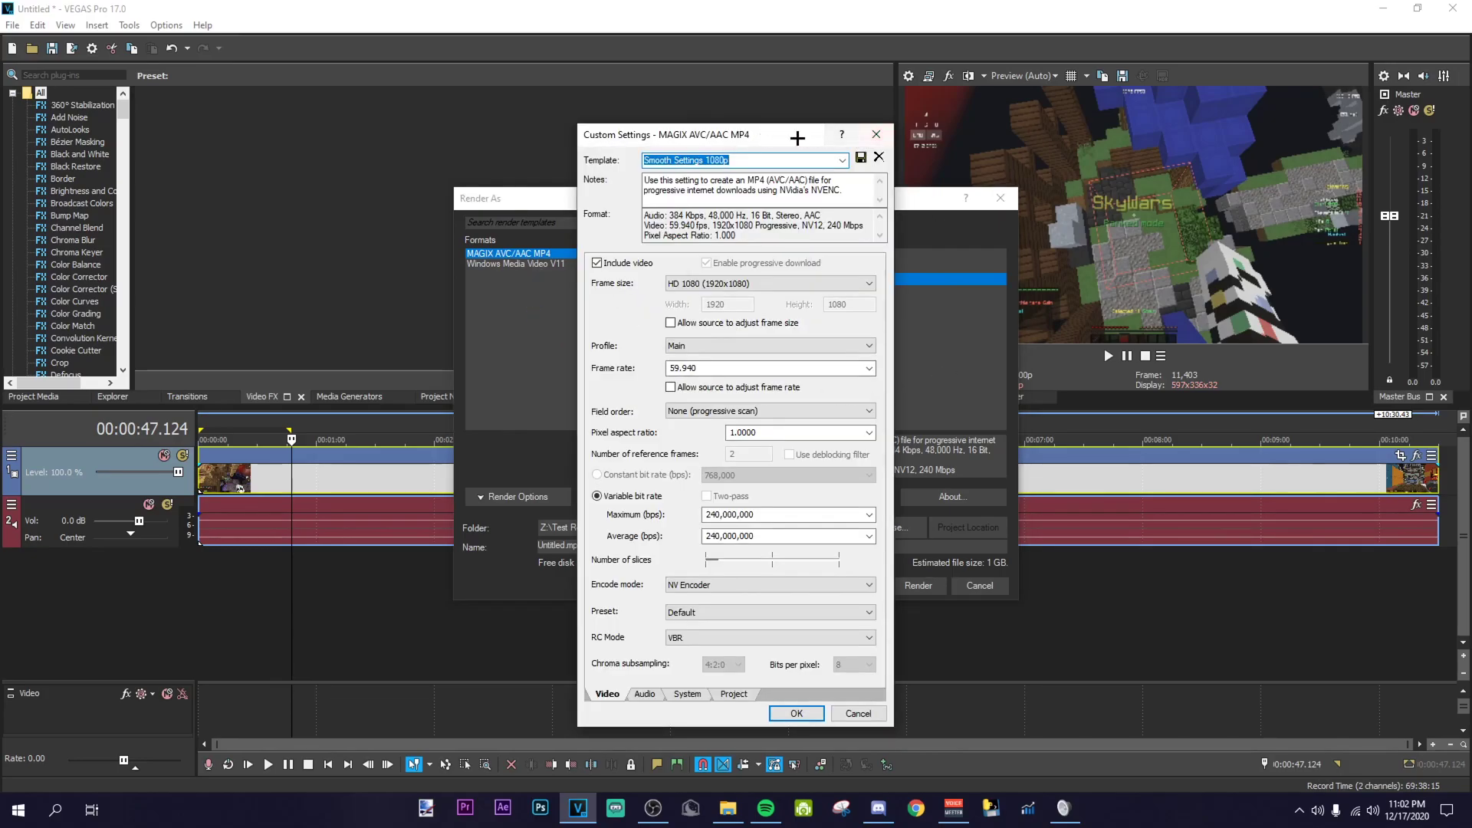
{"action": "left_click_drag", "start_coordinate": [797, 138], "coordinate": [565, 188]}
{"action": "left_click", "coordinate": [644, 184]}
Step: Turn off the favourites-only filter and select the Blu-ray 1920x1080-24p template
{"action": "left_click", "coordinate": [784, 224]}
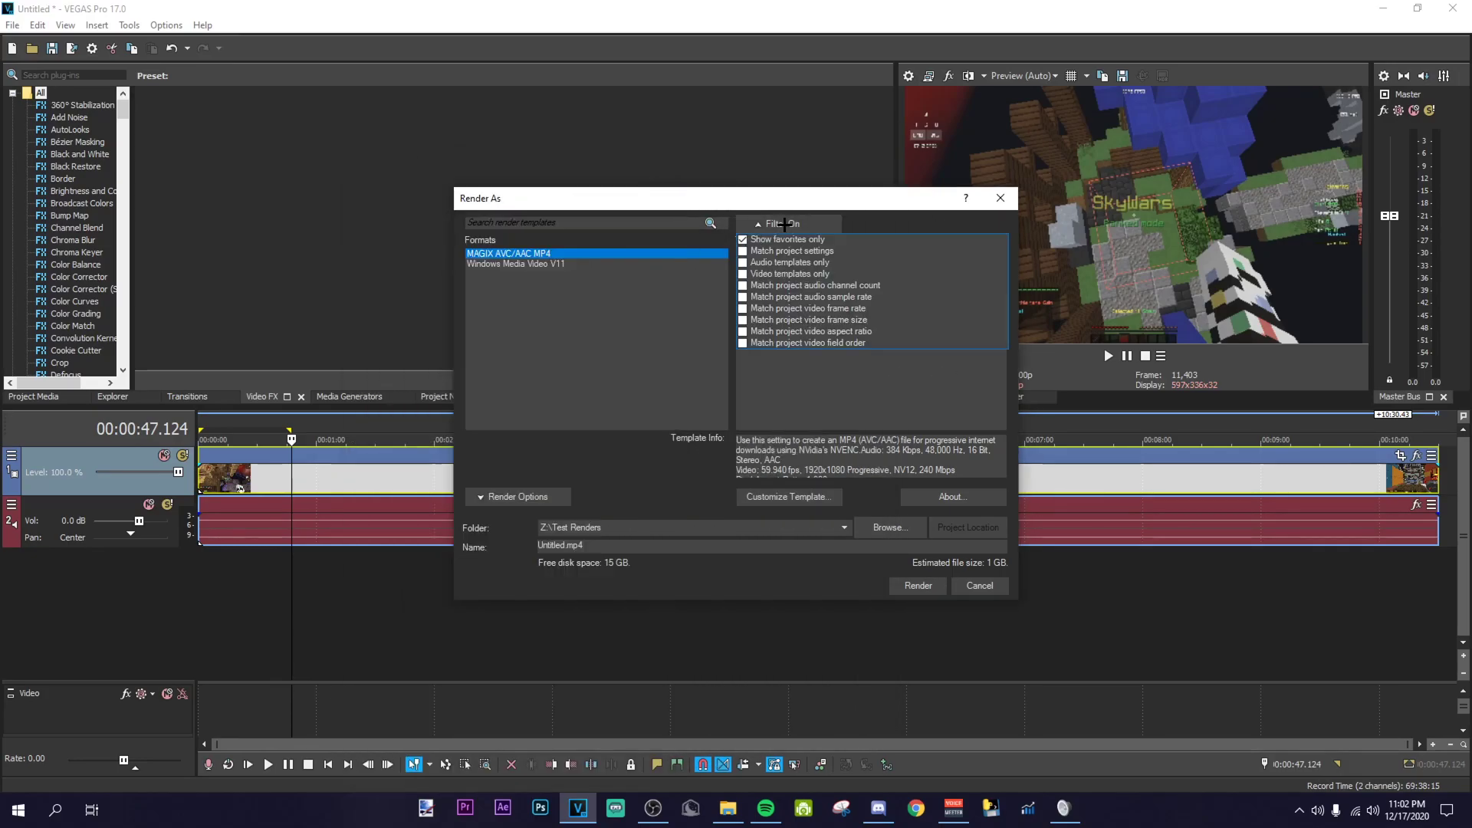
{"action": "left_click", "coordinate": [743, 240]}
{"action": "left_click", "coordinate": [802, 315]}
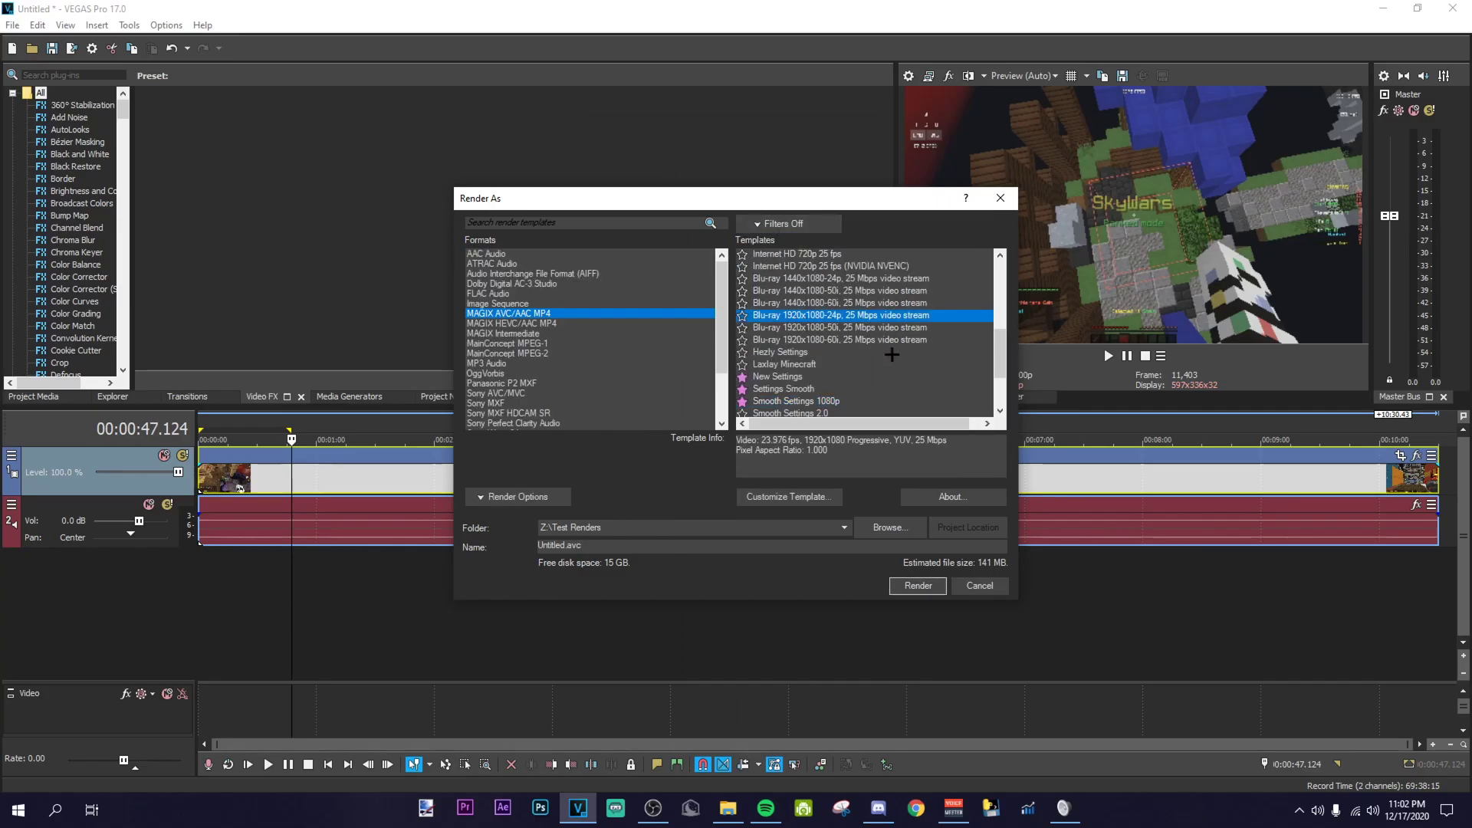
{"action": "scroll", "coordinate": [892, 355], "scroll_direction": "up", "scroll_amount": 5}
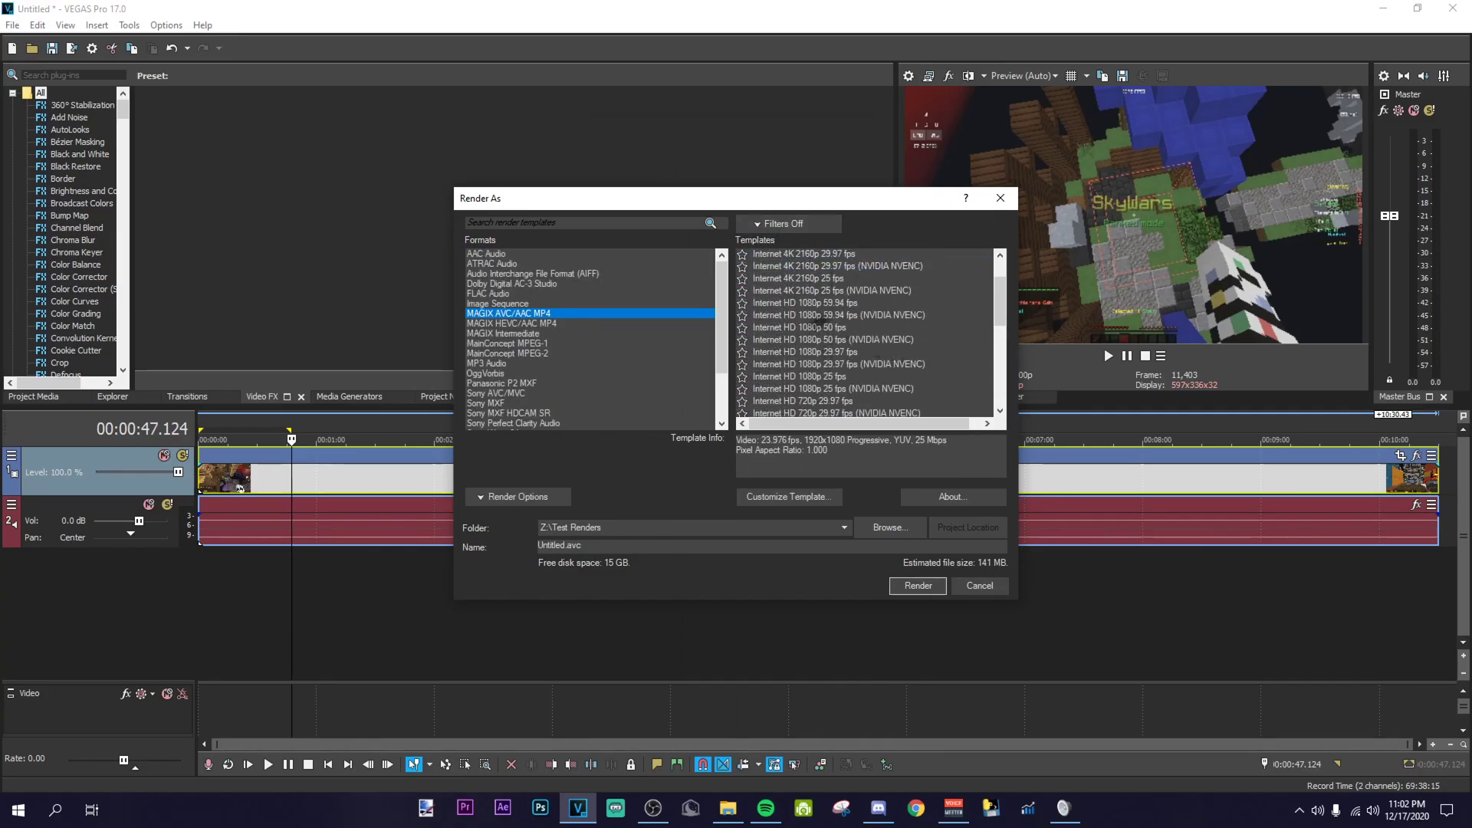
Step: Reload the MP4 template list, restore favourites-only filtering, and reselect Smooth Settings 1080p
{"action": "left_click", "coordinate": [487, 314]}
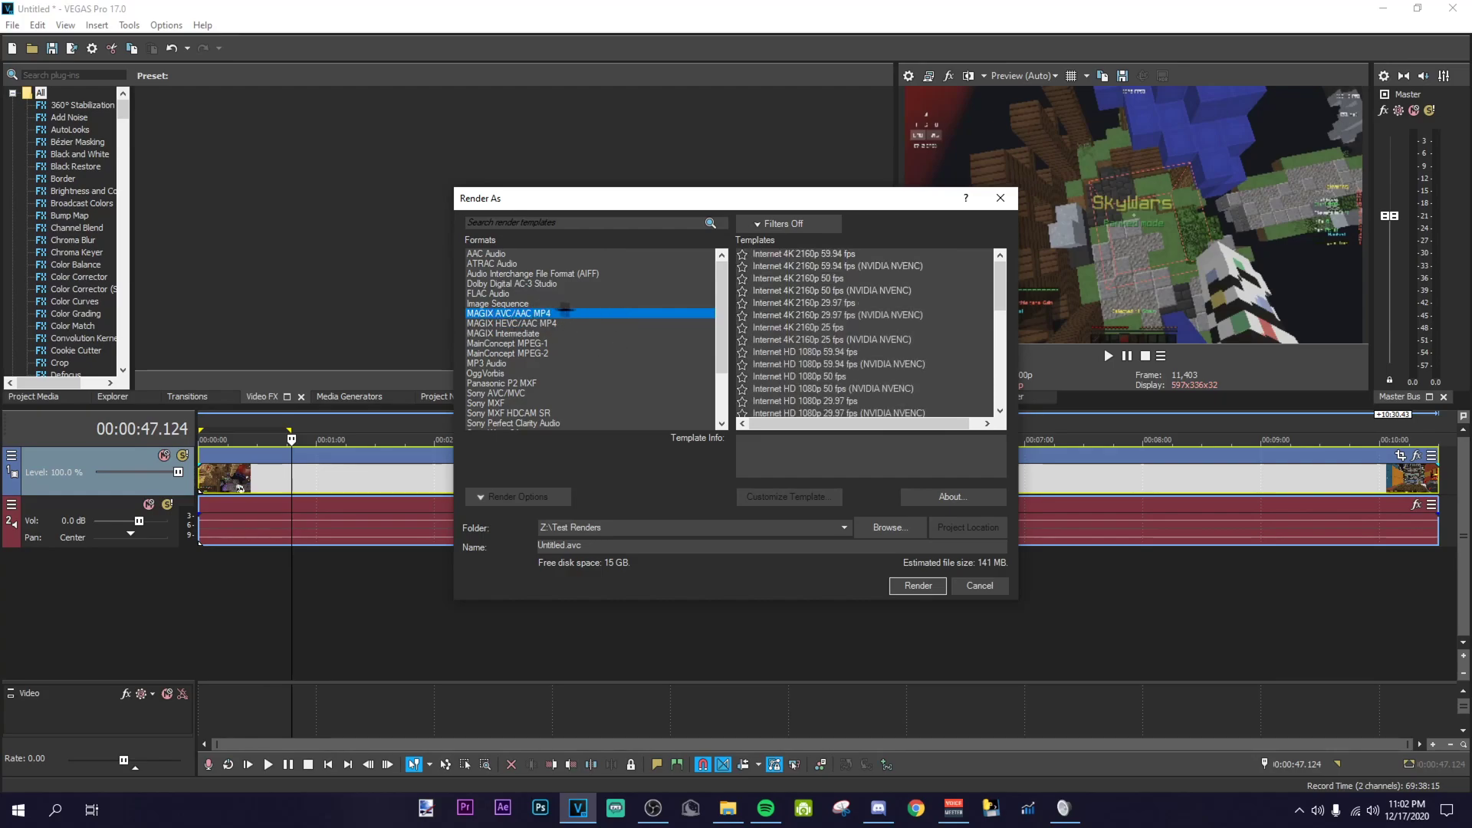
{"action": "scroll", "coordinate": [873, 324], "scroll_direction": "down", "scroll_amount": 5}
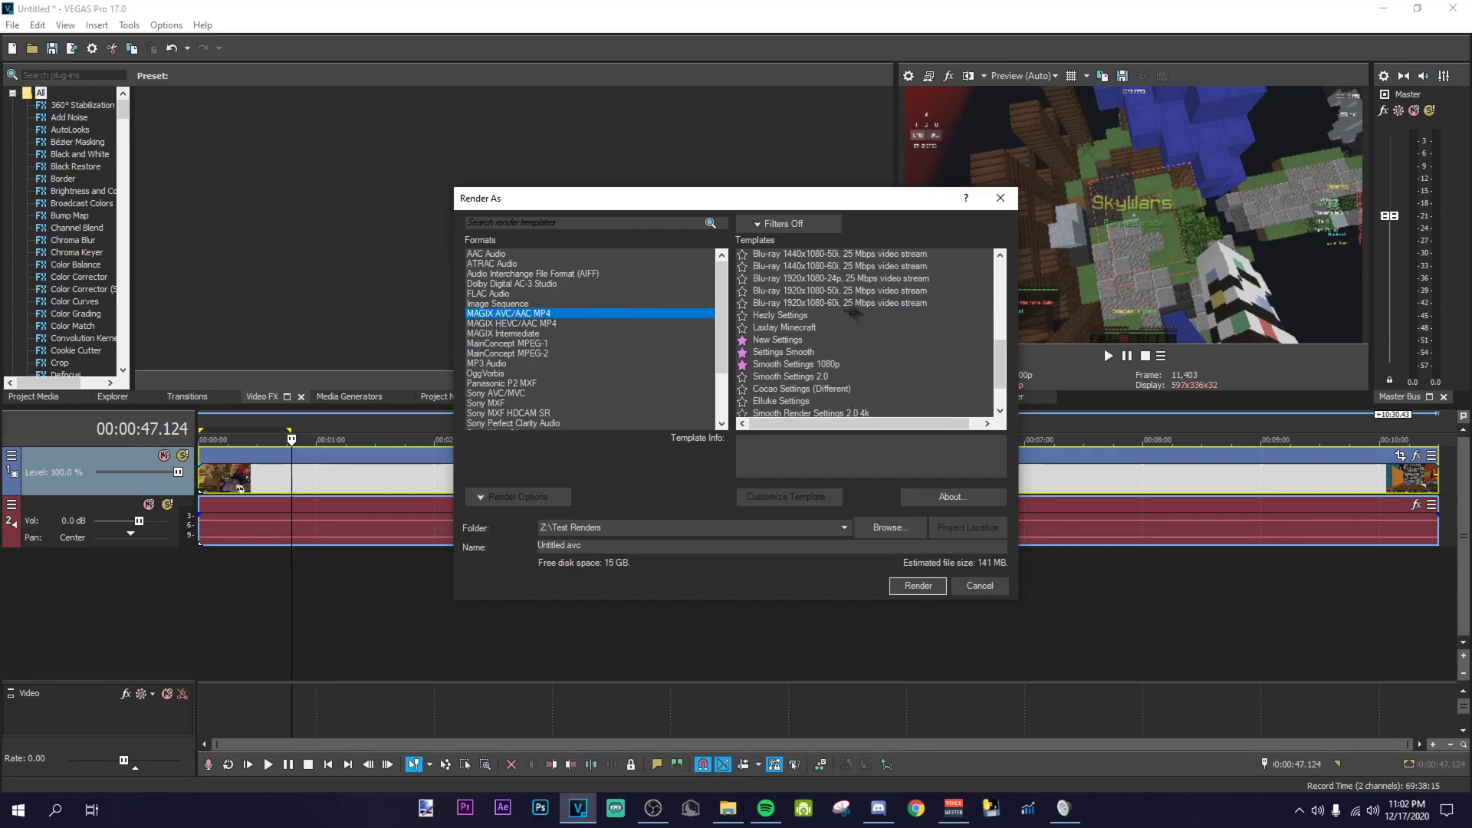
{"action": "scroll", "coordinate": [884, 380], "scroll_direction": "up", "scroll_amount": 3}
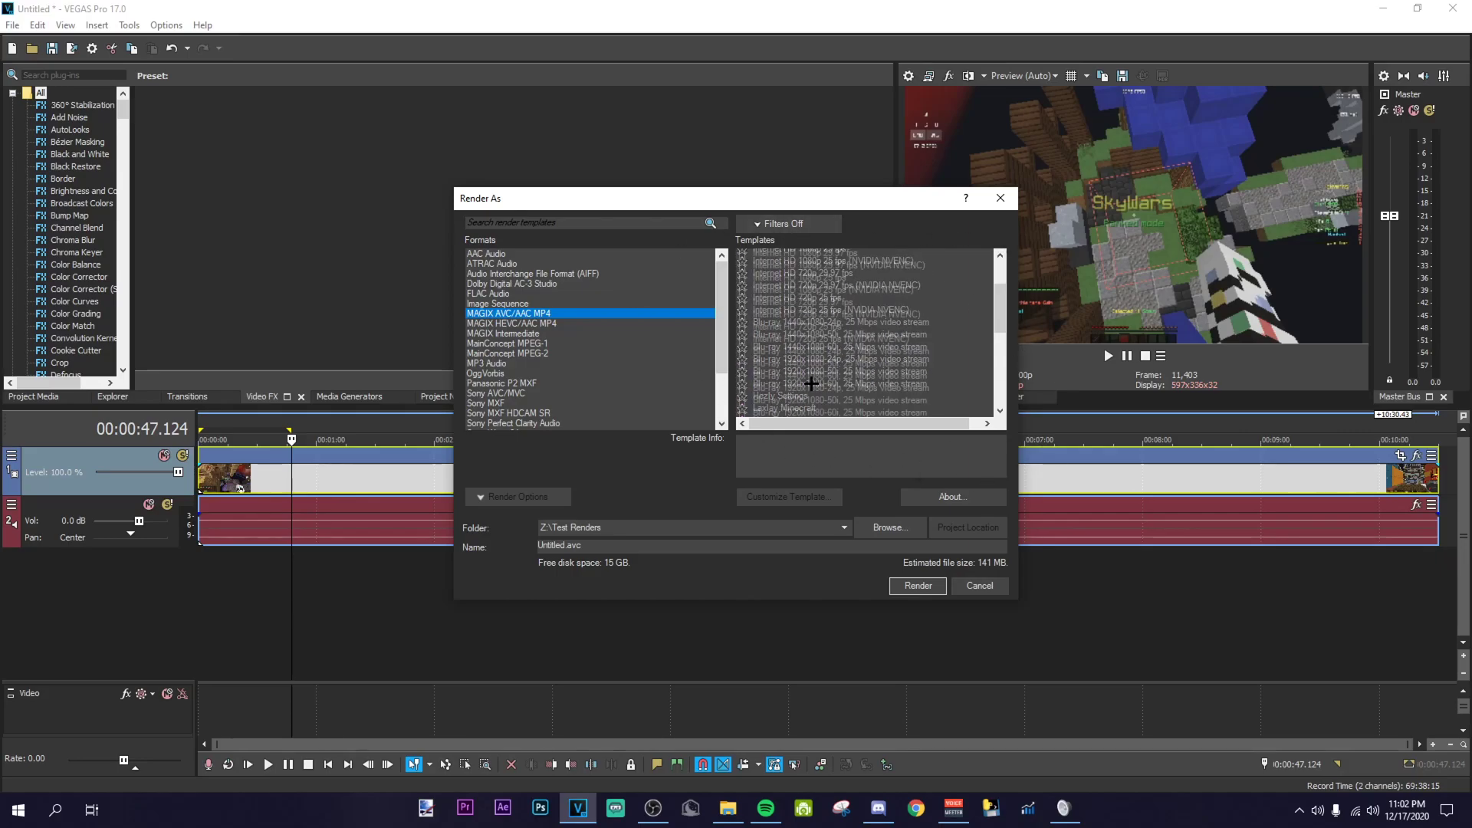
{"action": "left_click", "coordinate": [805, 226]}
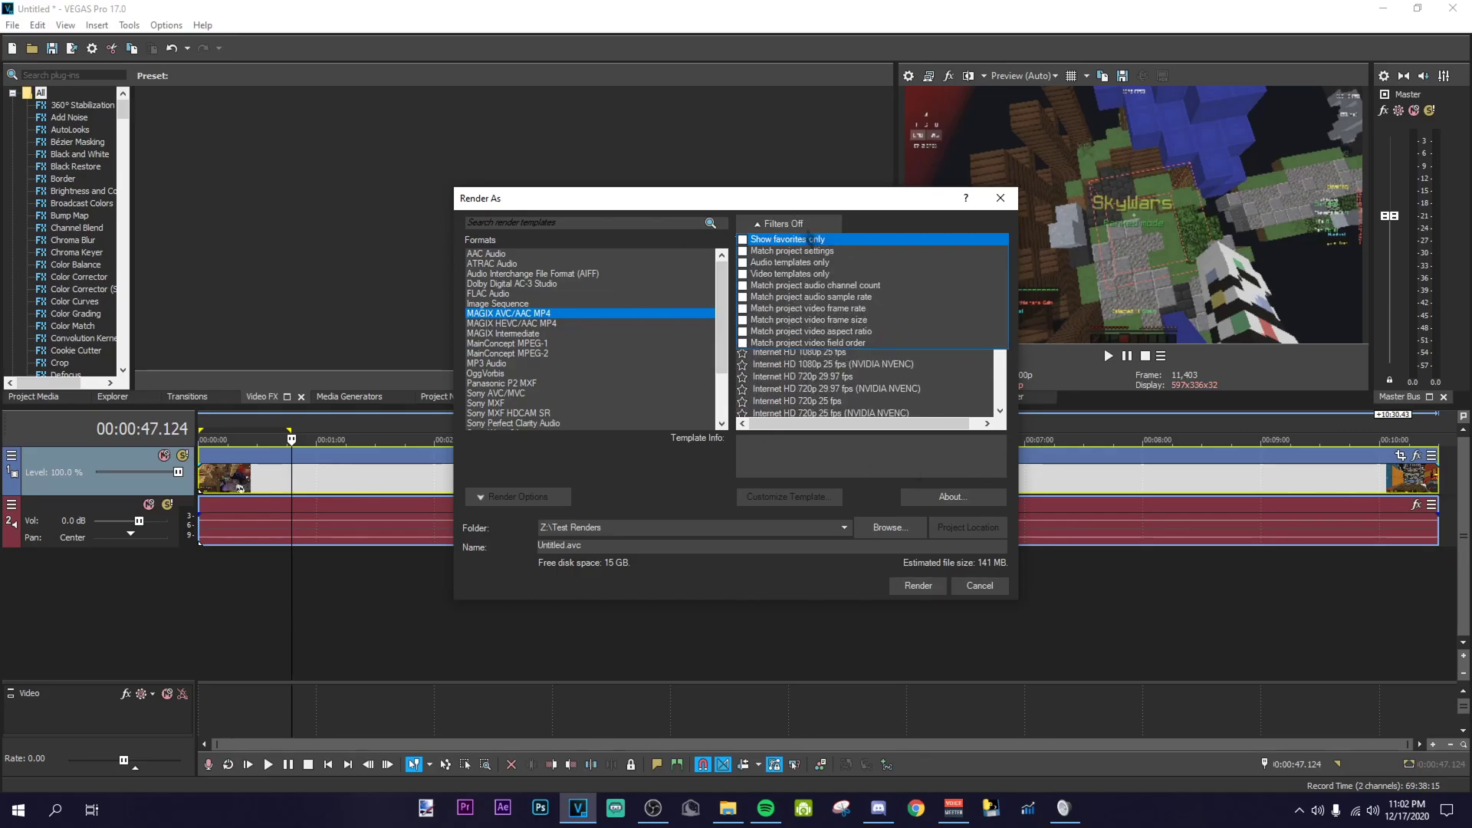
{"action": "left_click", "coordinate": [742, 240]}
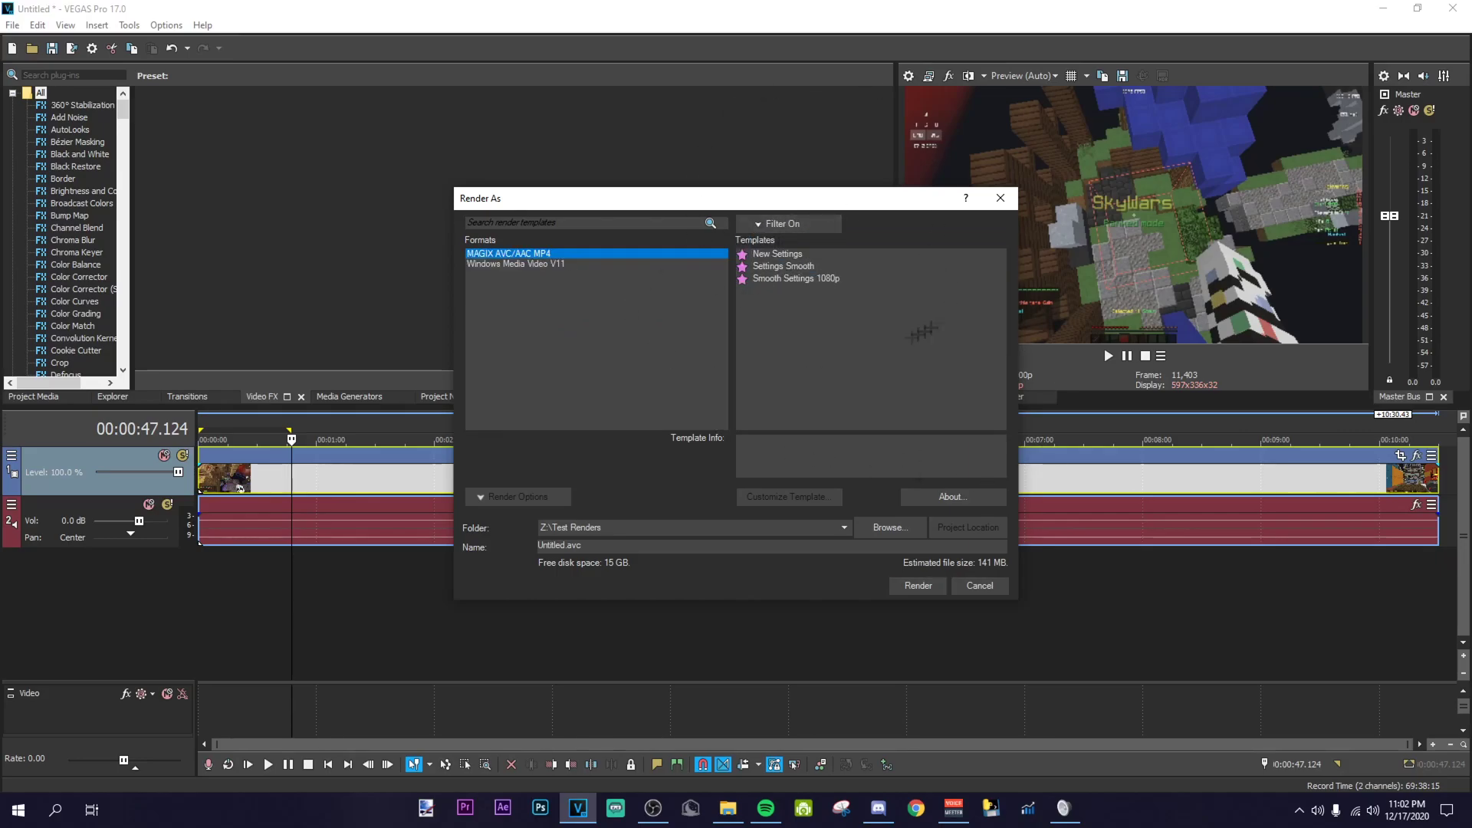
{"action": "left_click", "coordinate": [847, 279]}
{"action": "left_click_drag", "start_coordinate": [673, 137], "coordinate": [655, 85]}
{"action": "left_click", "coordinate": [716, 293]}
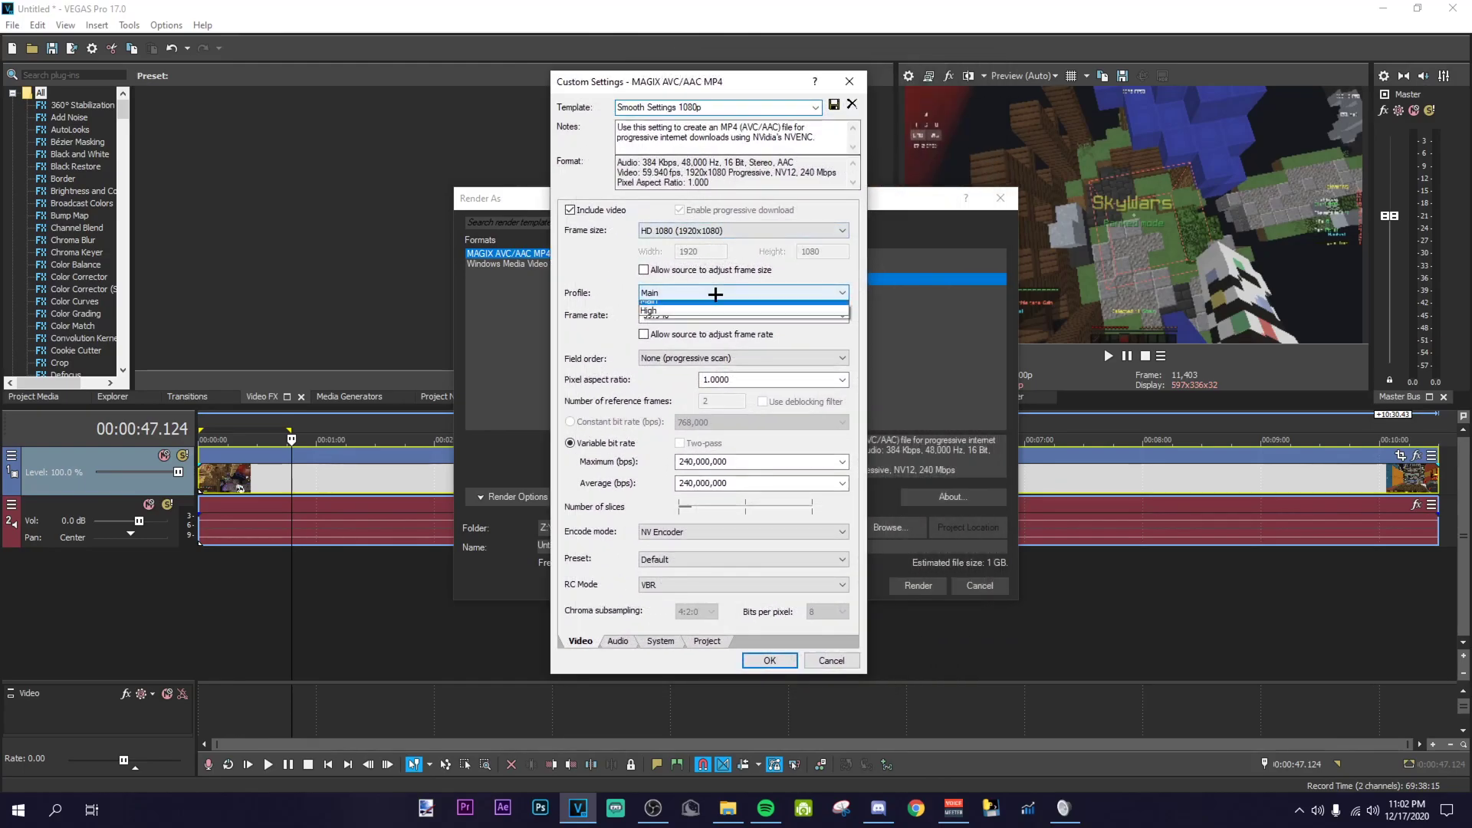
{"action": "left_click", "coordinate": [681, 316]}
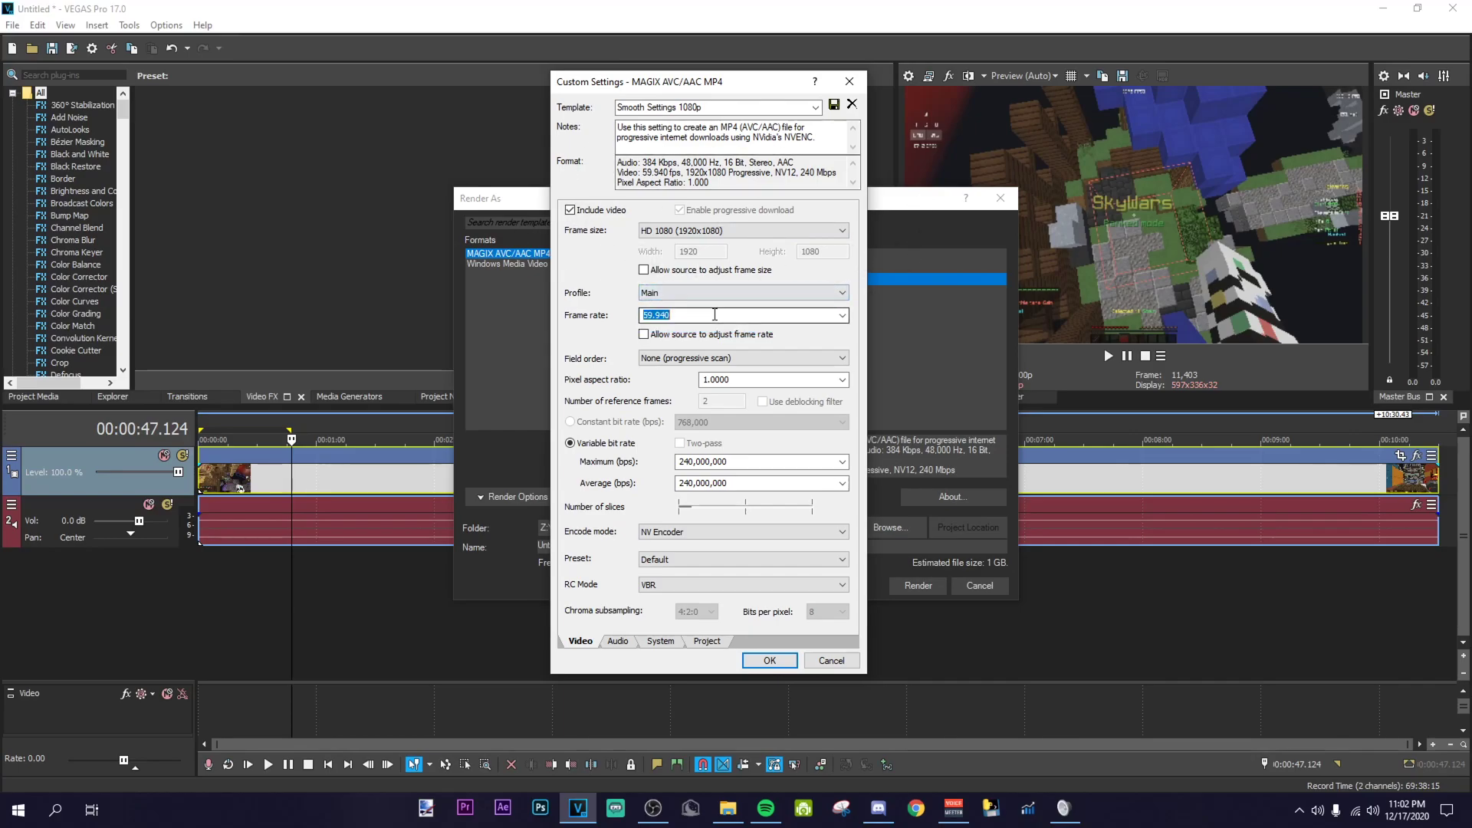
{"action": "left_click", "coordinate": [843, 315]}
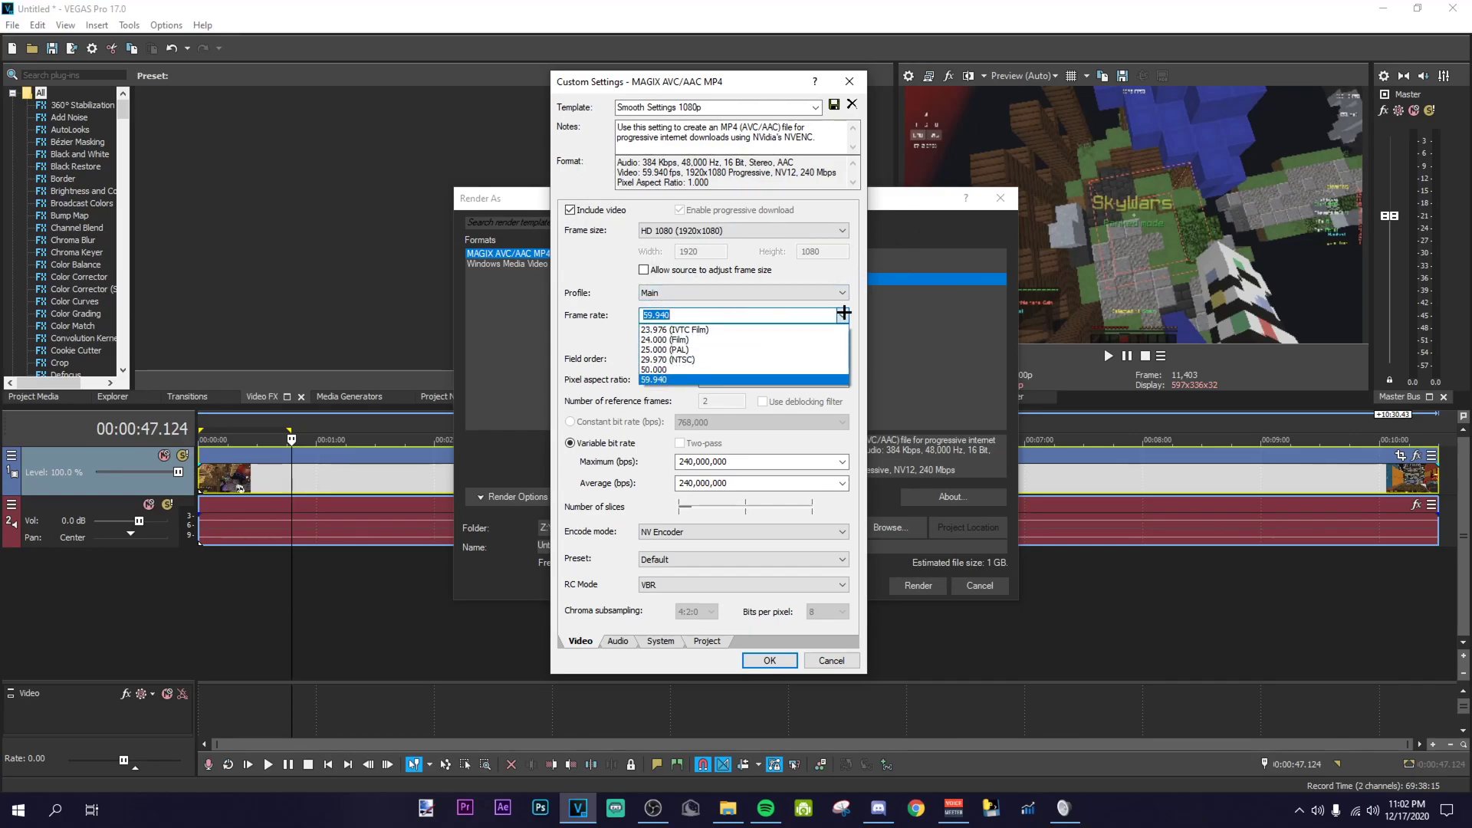
{"action": "left_click", "coordinate": [647, 379]}
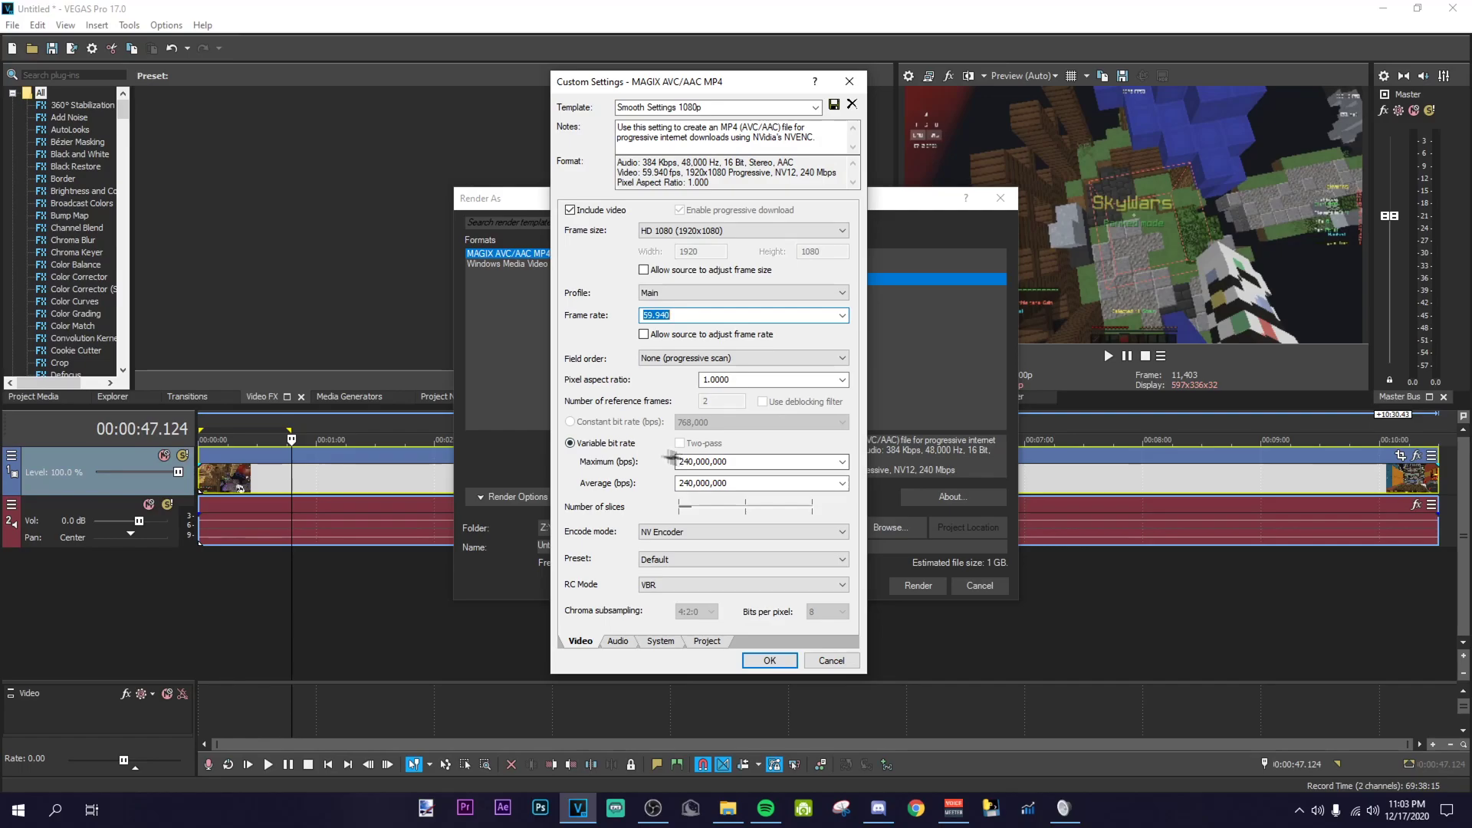
{"action": "left_click", "coordinate": [842, 463]}
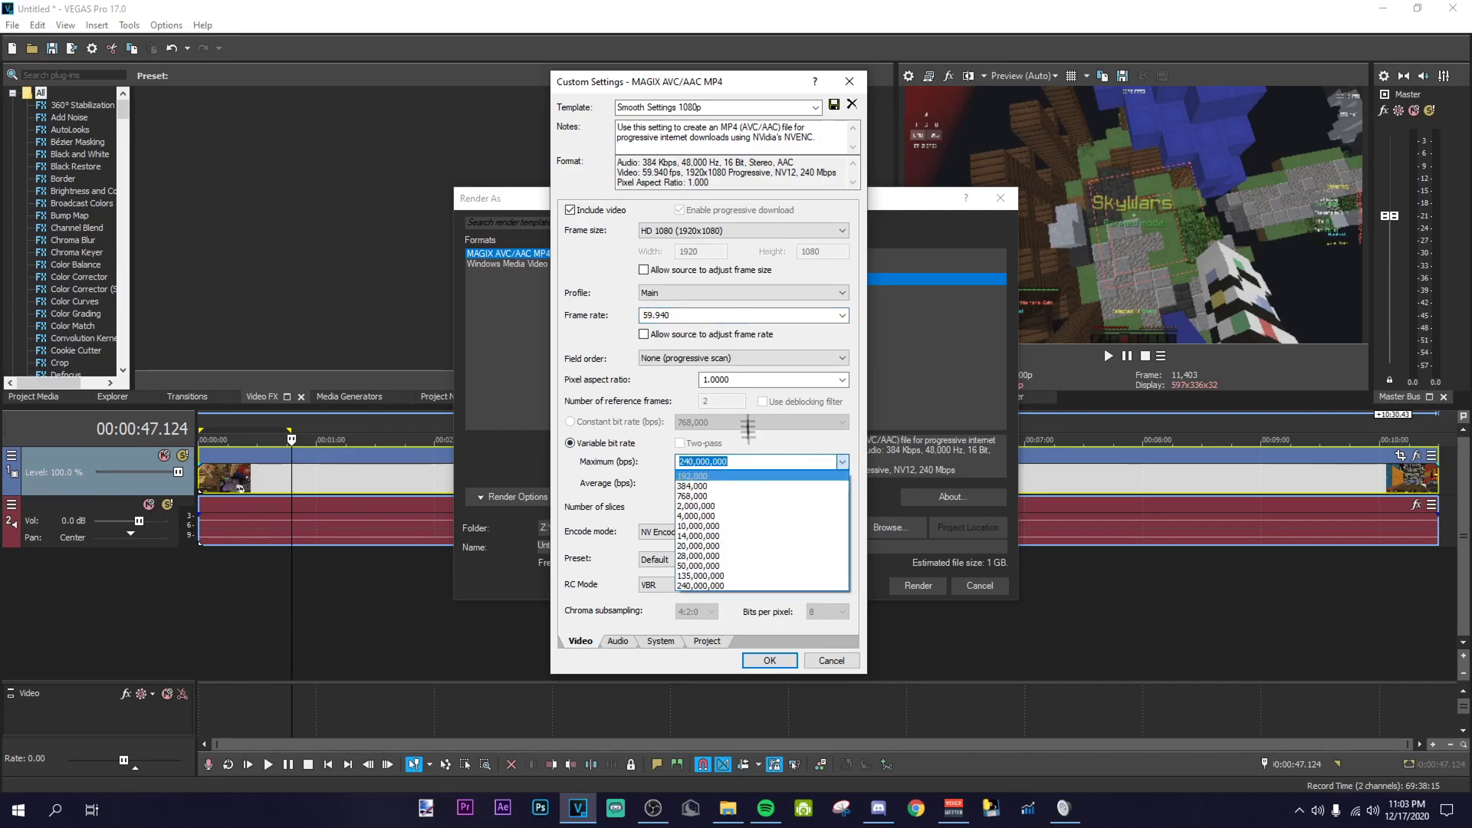
{"action": "left_click", "coordinate": [569, 468]}
{"action": "left_click", "coordinate": [766, 531]}
{"action": "left_click", "coordinate": [695, 532]}
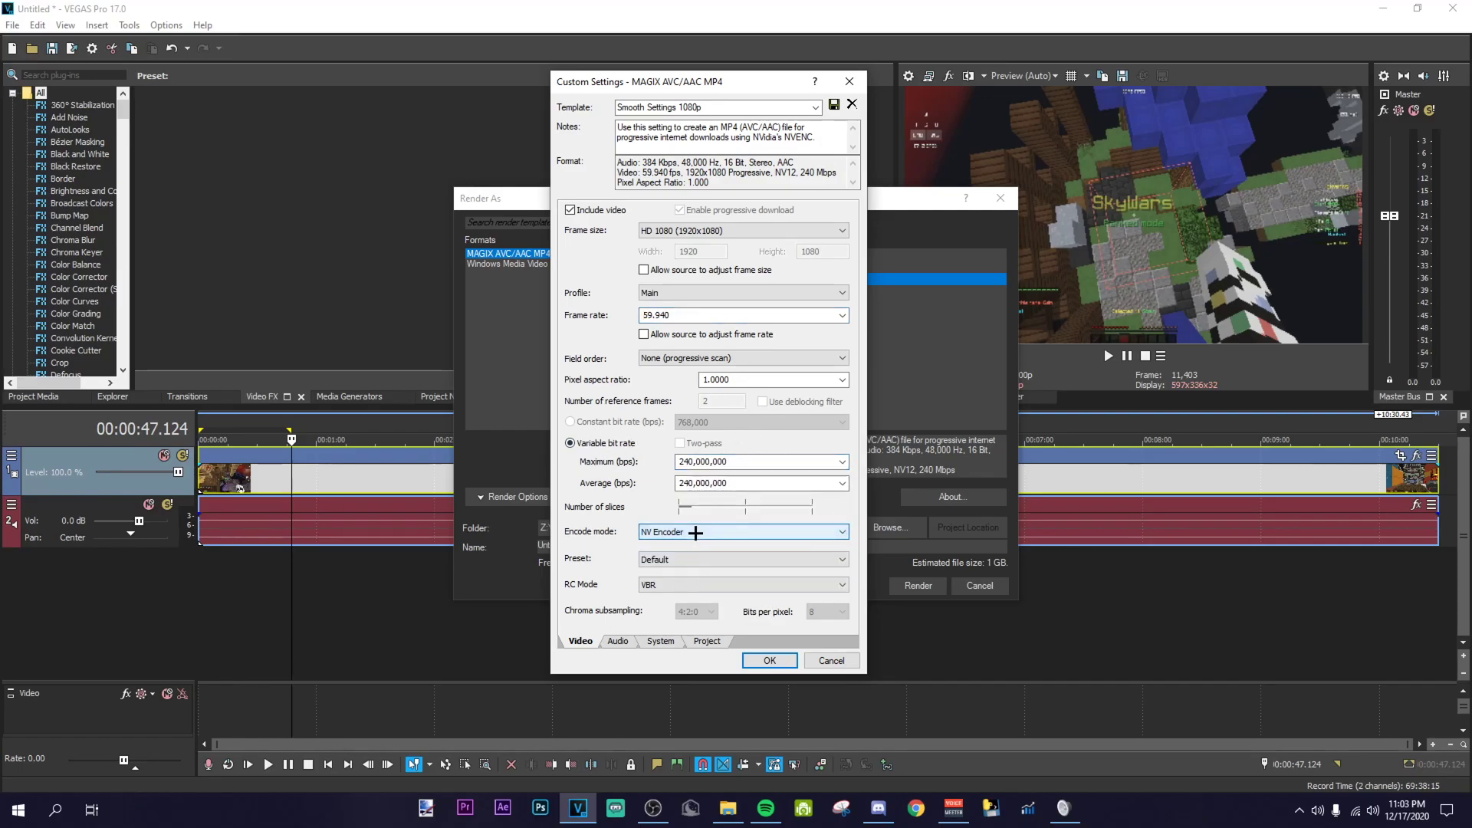
{"action": "left_click", "coordinate": [723, 560]}
{"action": "left_click", "coordinate": [723, 559]}
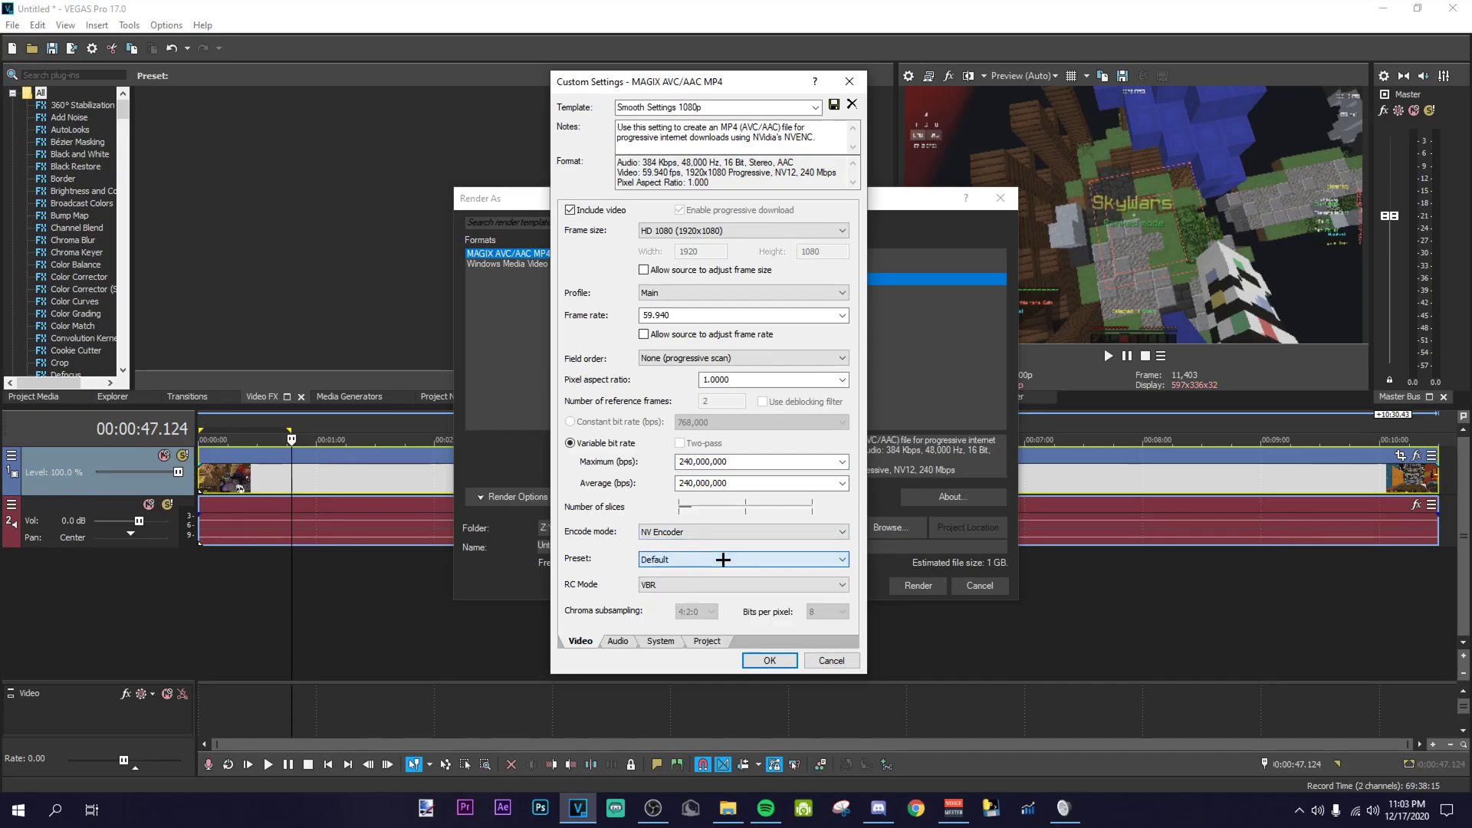
{"action": "left_click", "coordinate": [666, 584]}
{"action": "left_click", "coordinate": [675, 600]}
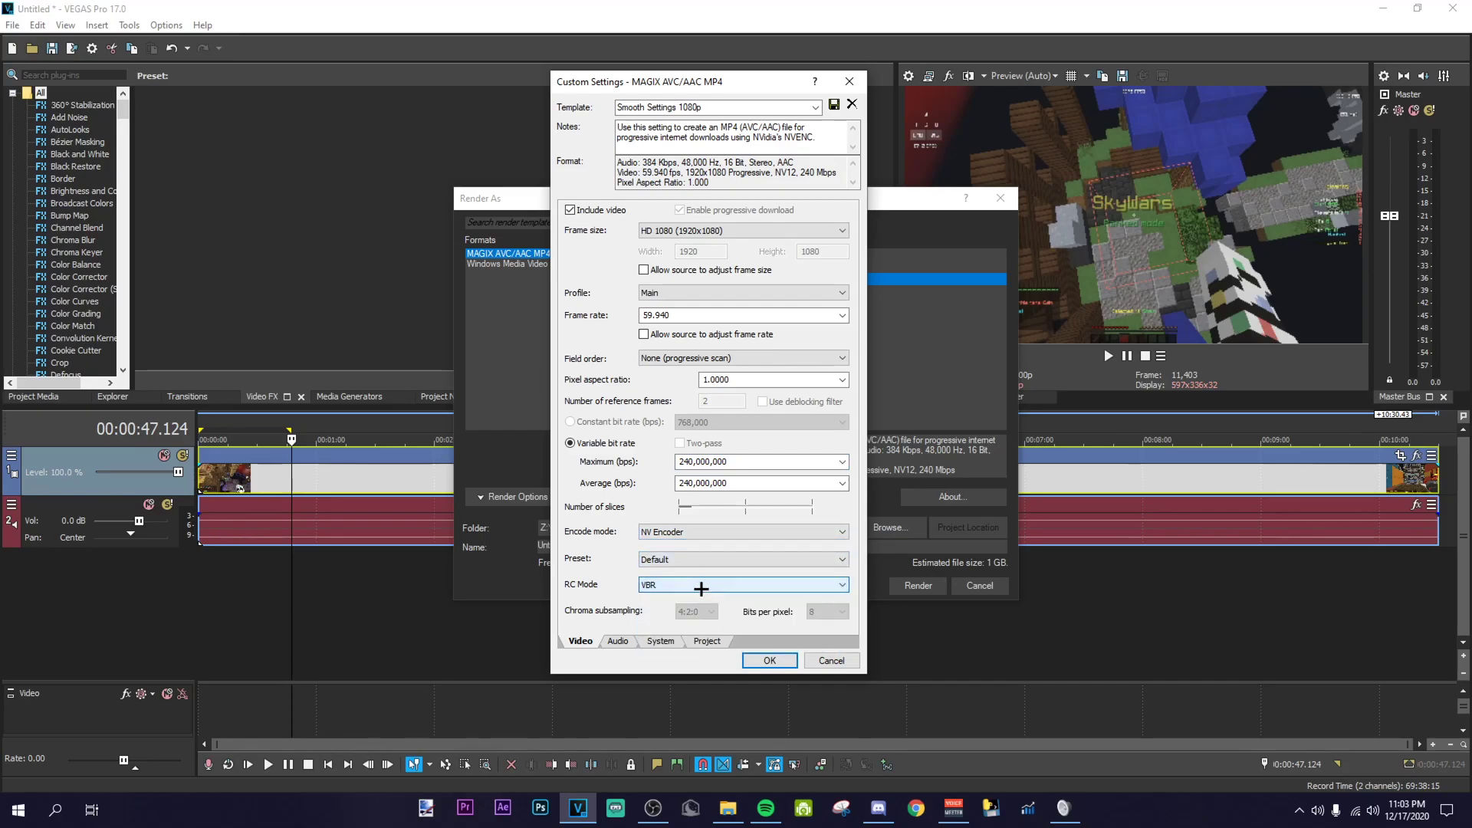
{"action": "left_click", "coordinate": [615, 639]}
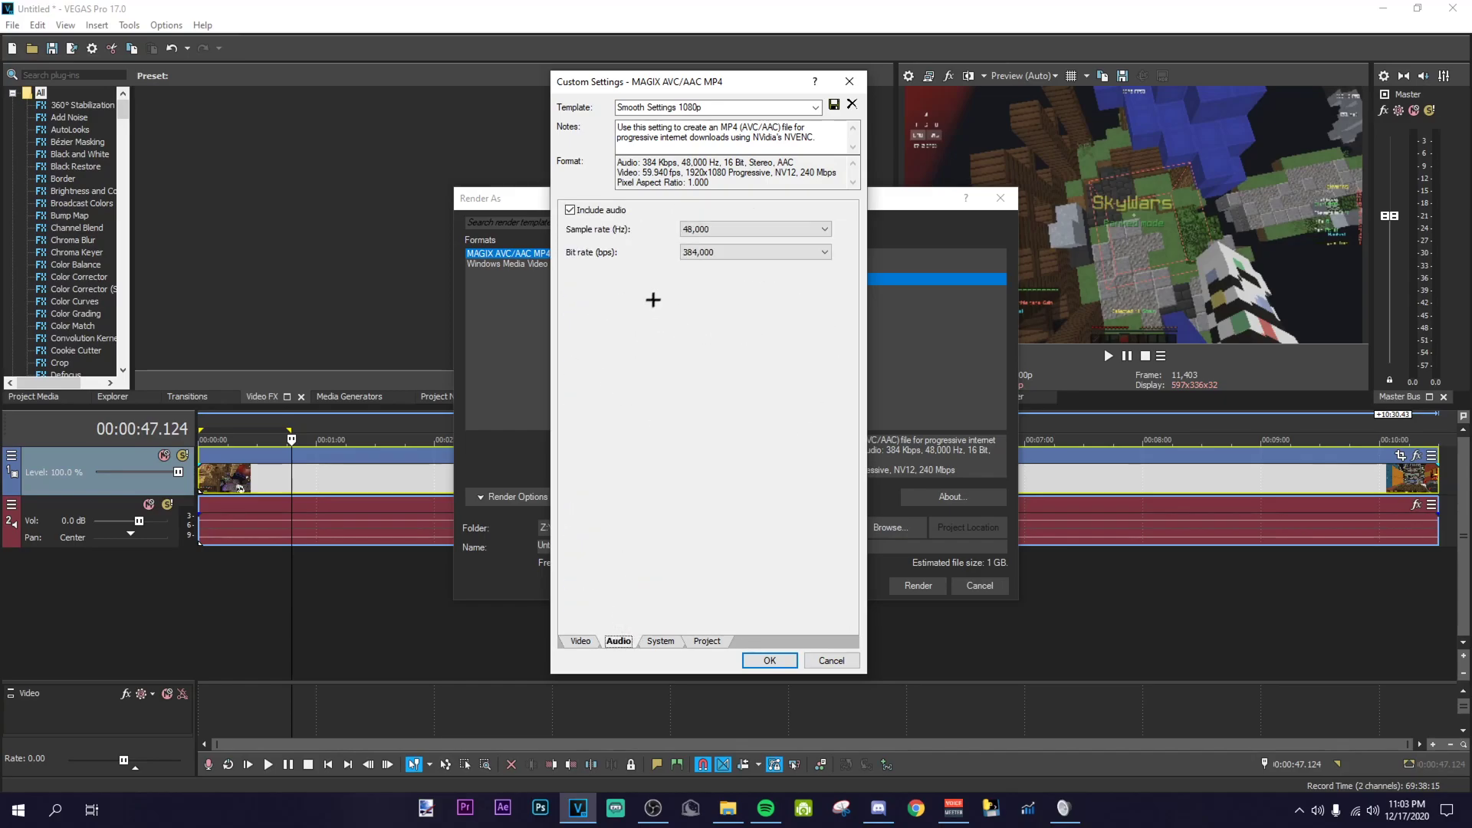
Step: Review the template's System, Video and Project tabs, keeping Best video rendering quality
{"action": "left_click", "coordinate": [658, 641]}
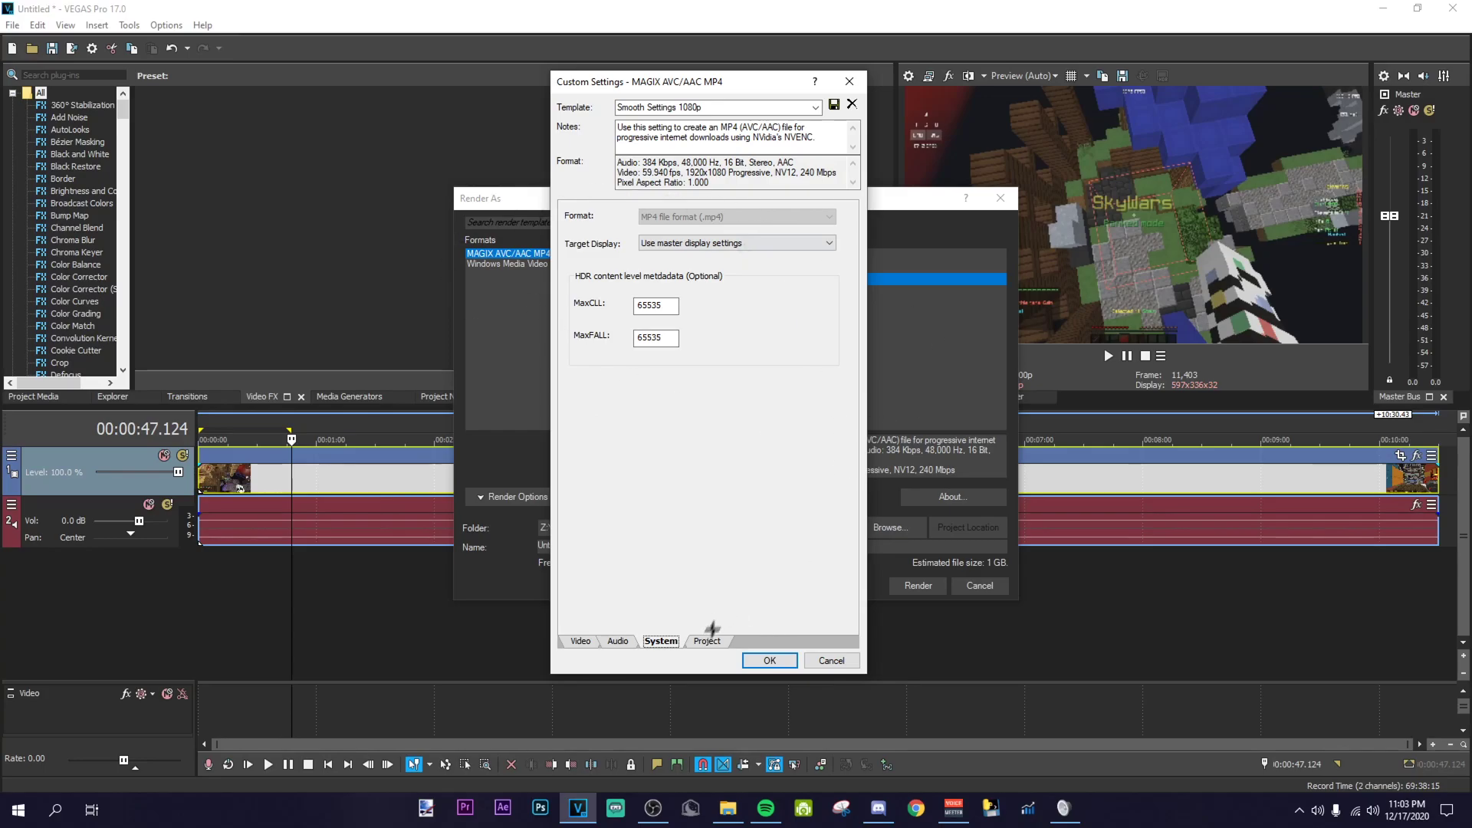
{"action": "left_click", "coordinate": [580, 641]}
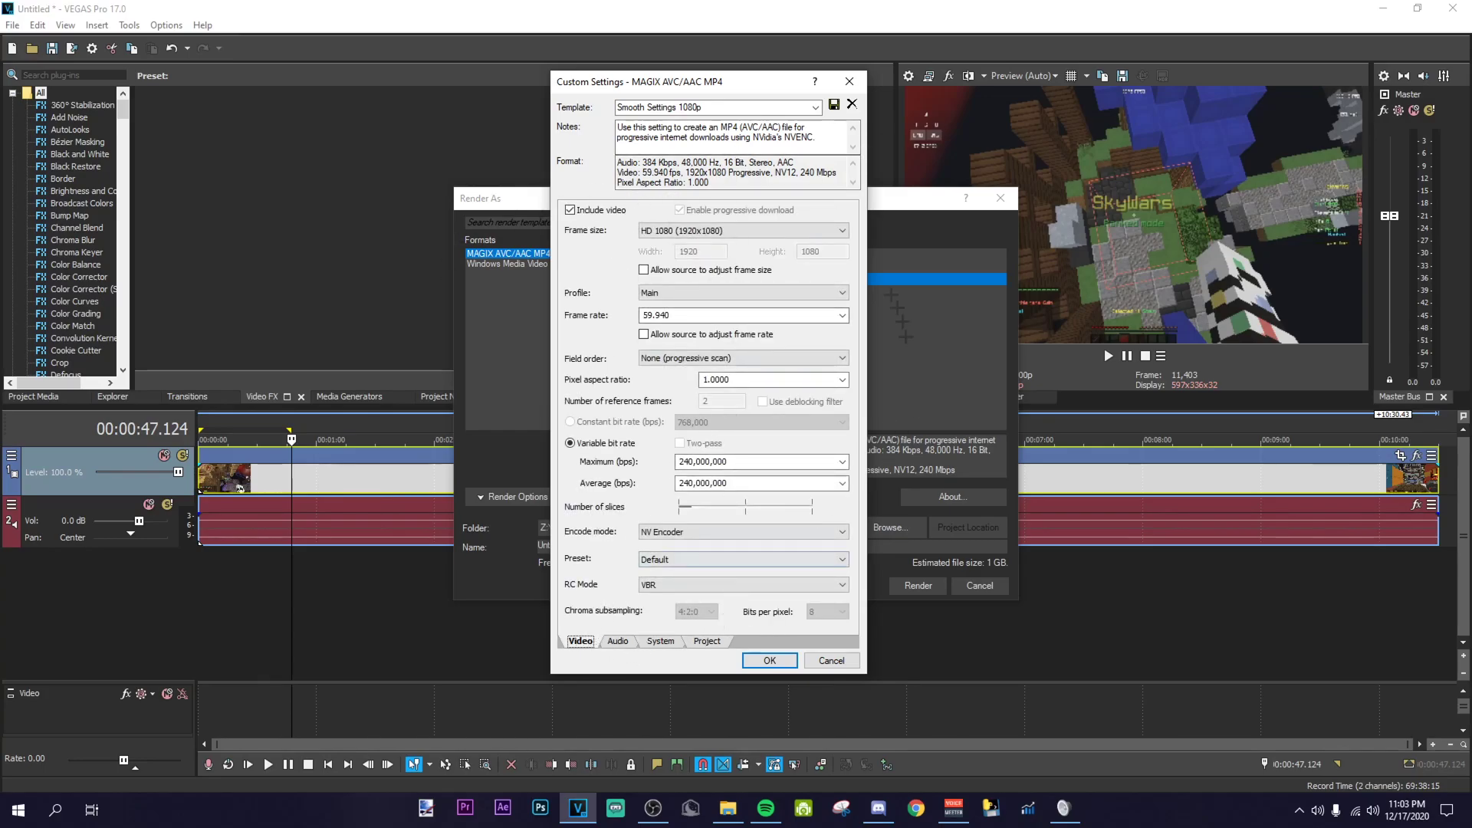
{"action": "left_click", "coordinate": [699, 641]}
{"action": "left_click", "coordinate": [771, 216]}
{"action": "left_click", "coordinate": [767, 230]}
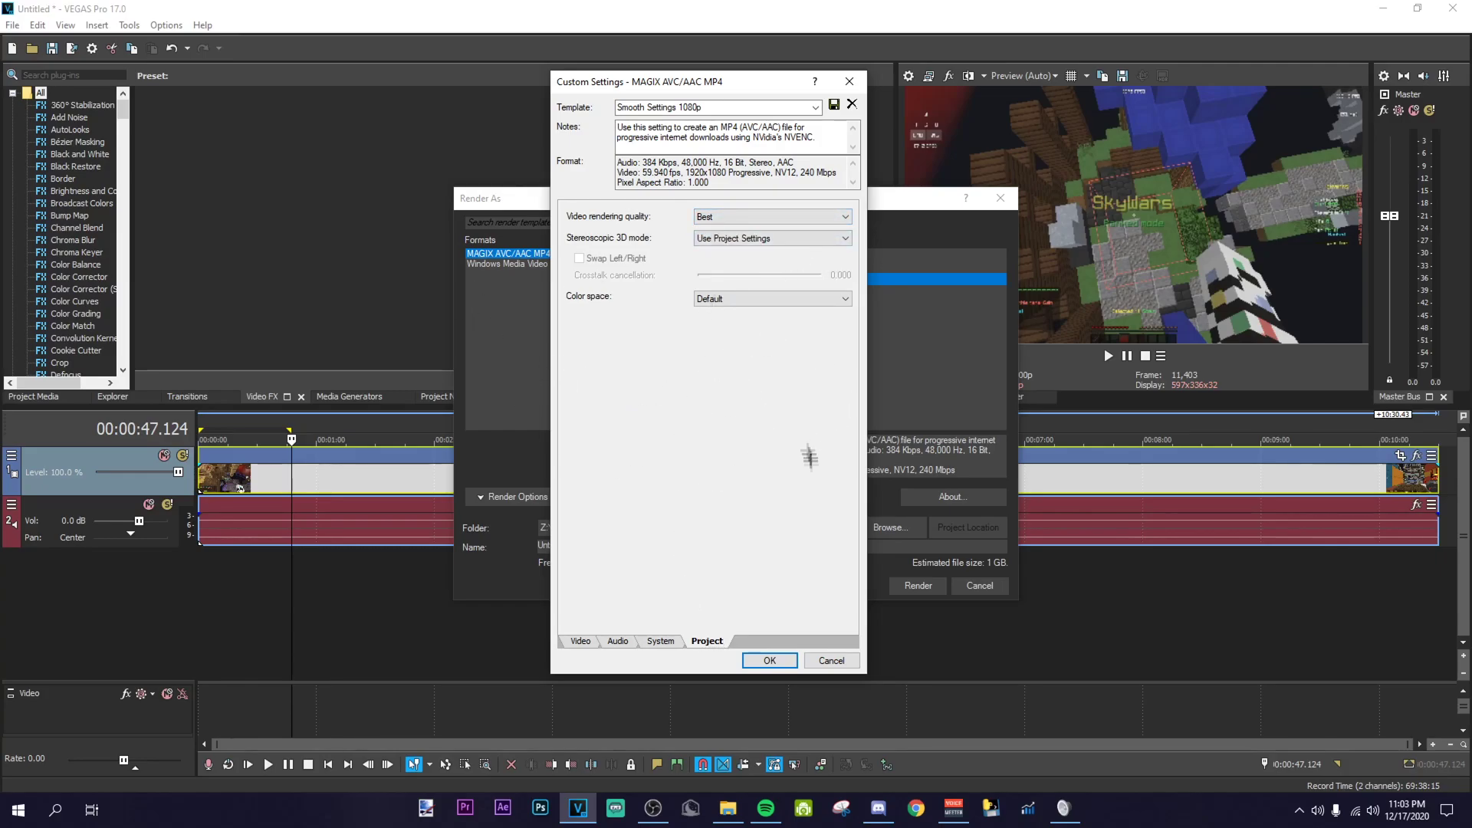
{"action": "left_click_drag", "start_coordinate": [702, 80], "coordinate": [901, 173]}
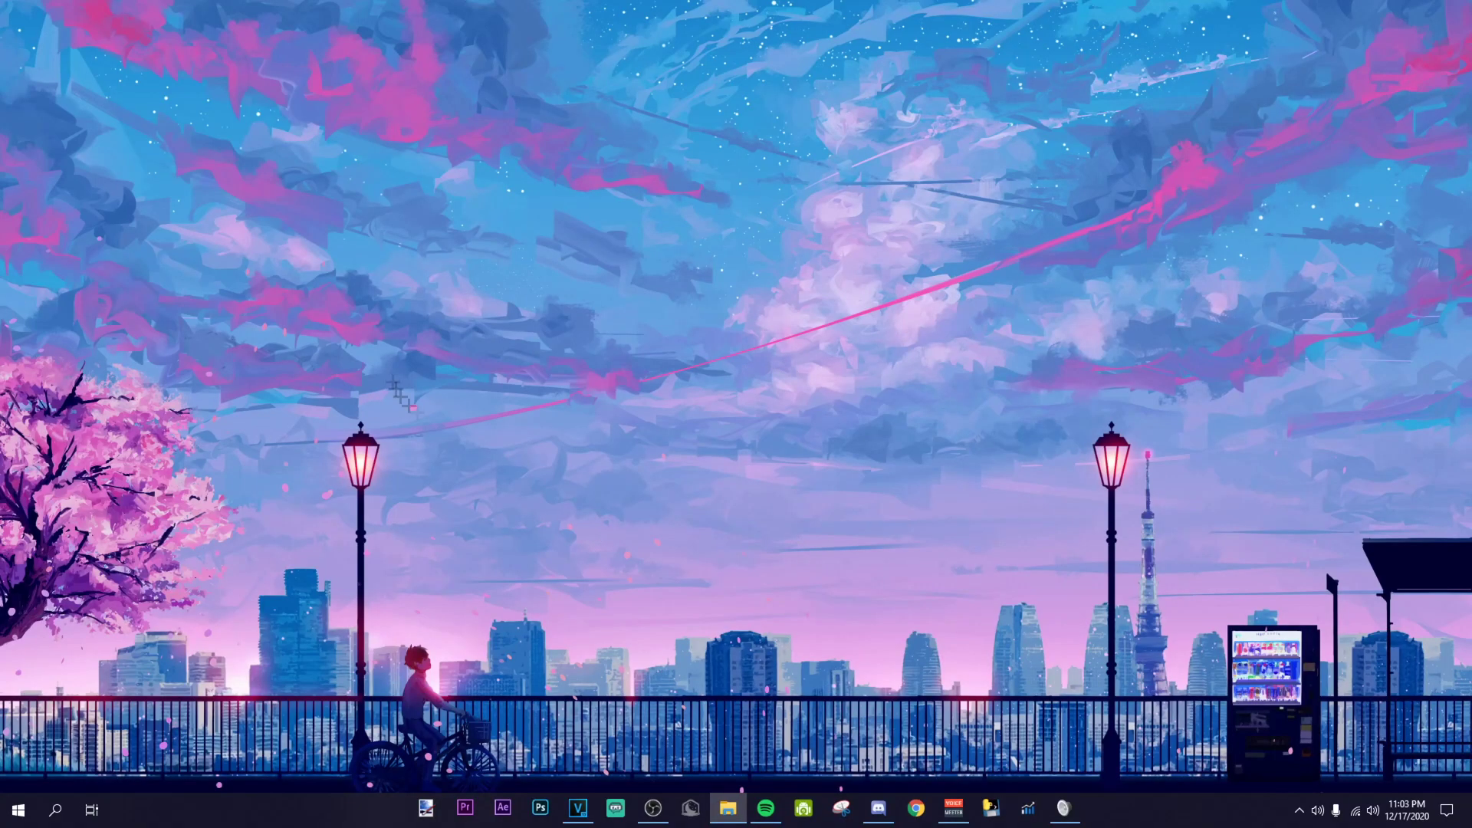